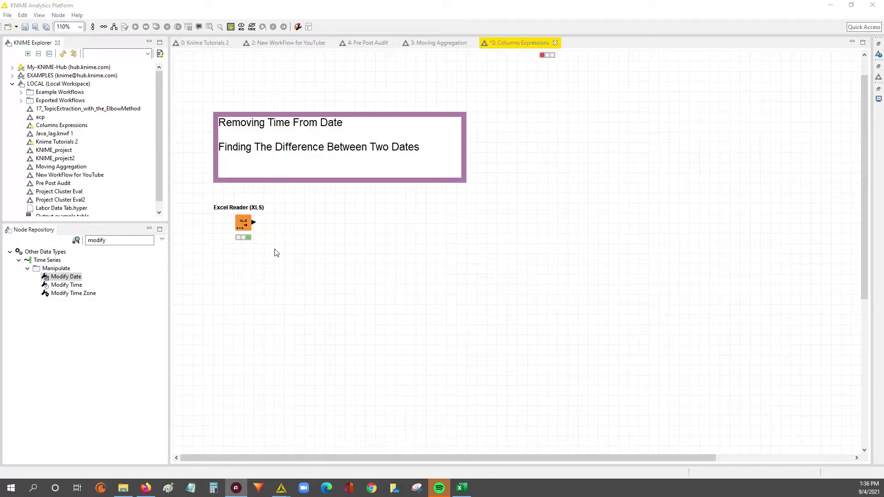
View the Excel Reader's output table, move it lower, and select Rows 5–12.
right_click(240, 225)
left_click(271, 456)
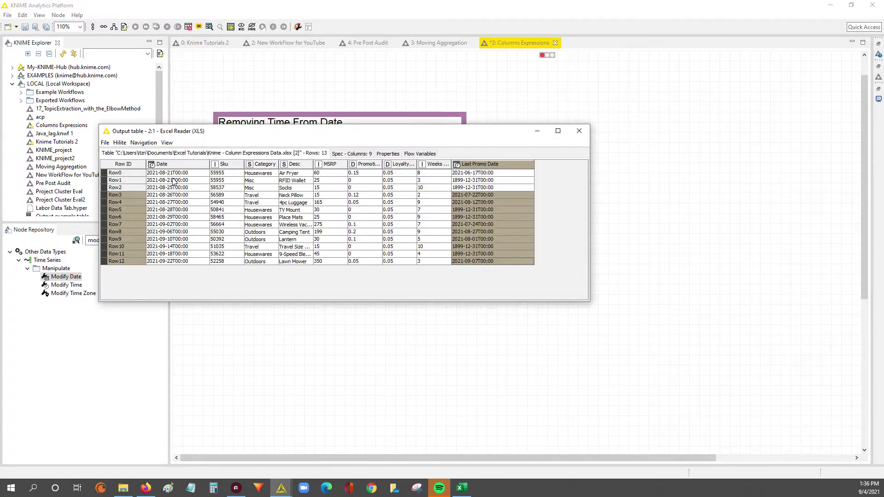
left_click_drag(282, 127, 280, 256)
left_click(311, 337)
left_click_drag(311, 340, 523, 389)
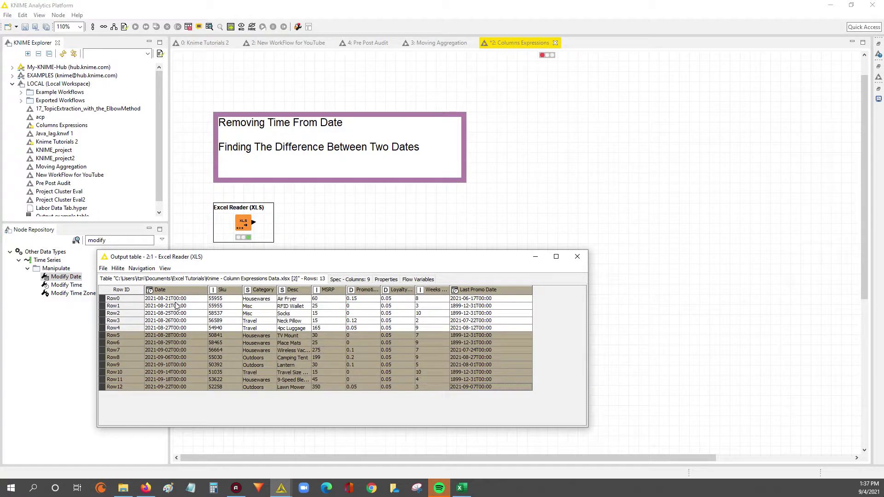
Inspect the Date and Last Promo Date values in the Excel Reader output, around Rows 5–9.
left_click_drag(177, 299, 185, 419)
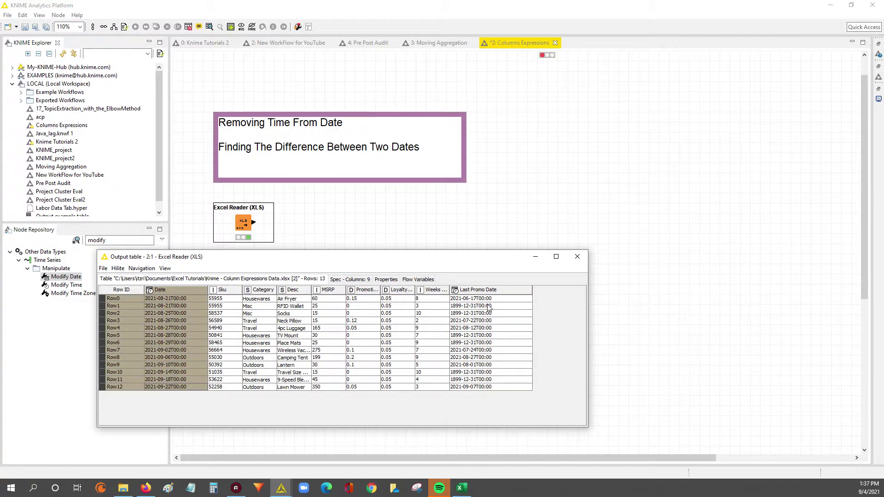
left_click_drag(485, 300, 486, 390)
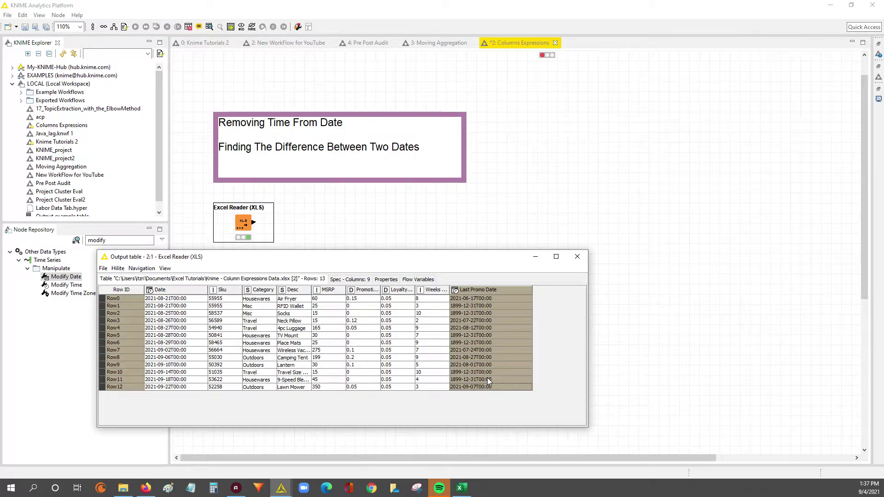
left_click_drag(174, 304, 193, 394)
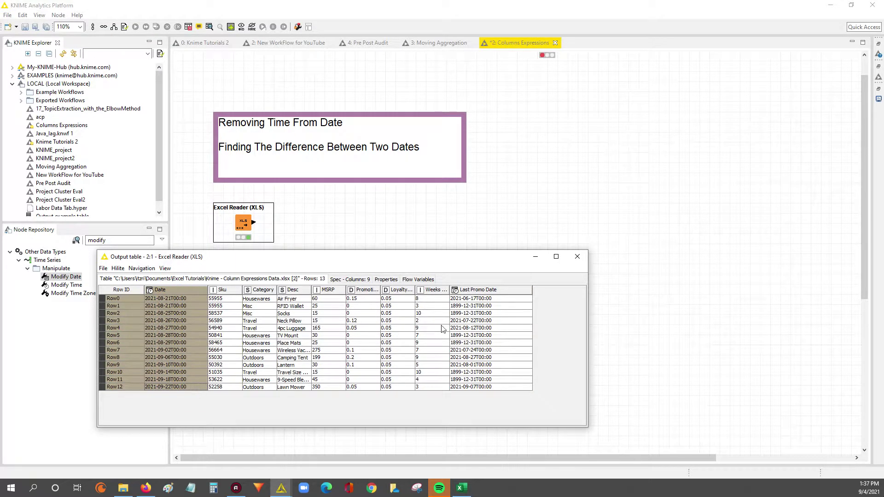
left_click_drag(479, 301, 489, 392)
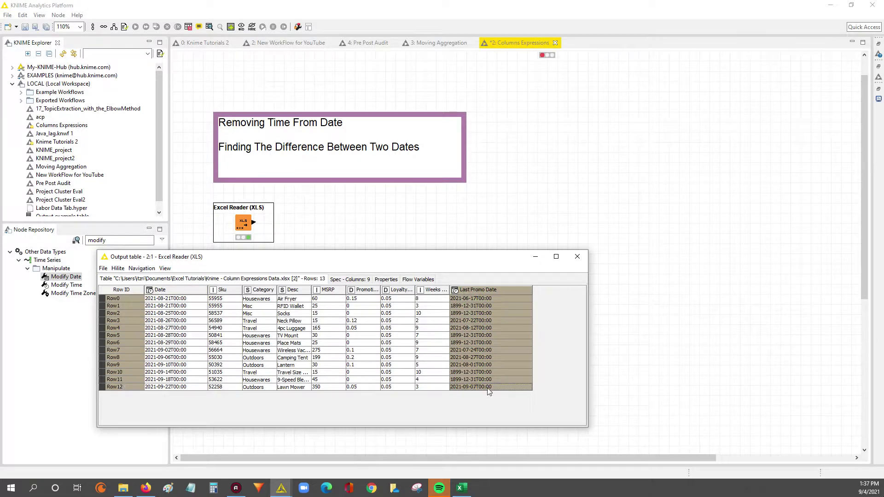
left_click(168, 337)
left_click(477, 336)
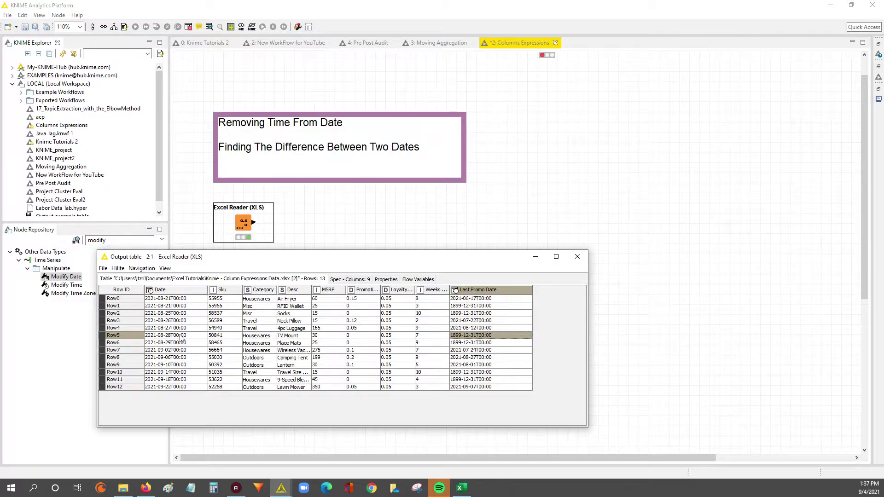
left_click(526, 342, "shift")
left_click_drag(526, 343, 529, 368)
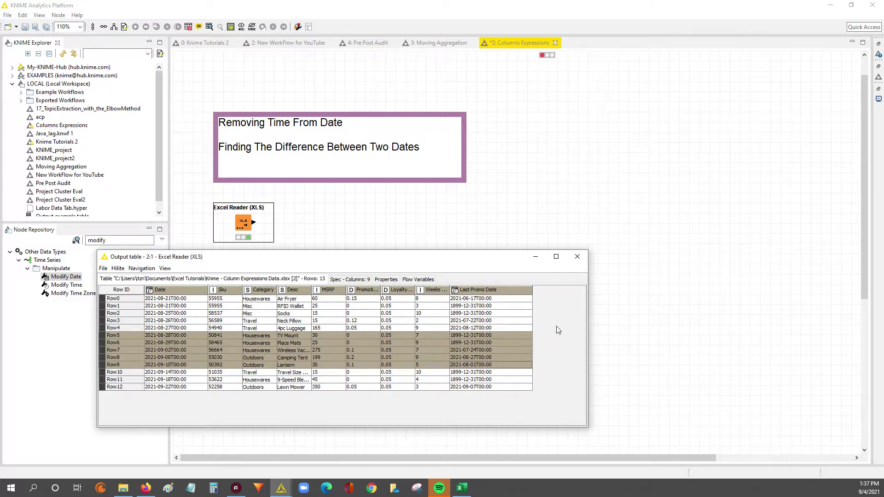
Close the output table and add a Modify Time node after the Excel Reader from the 'modify' search.
left_click(577, 257)
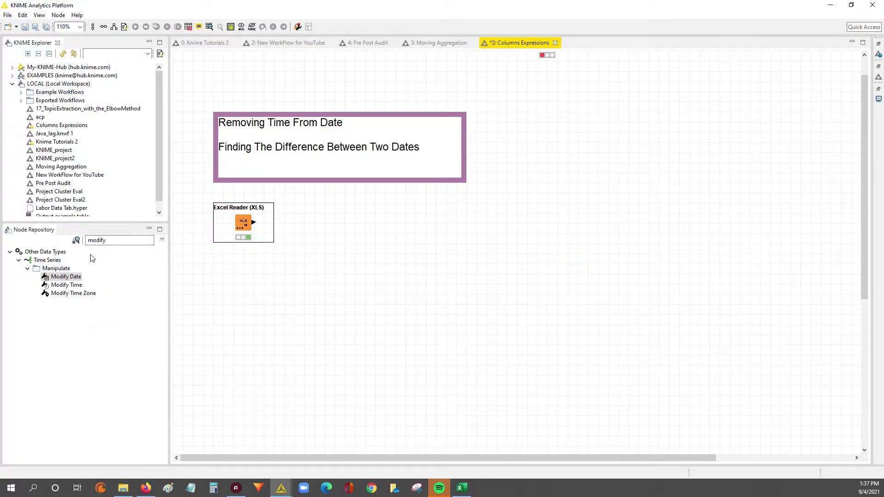
left_click(115, 240)
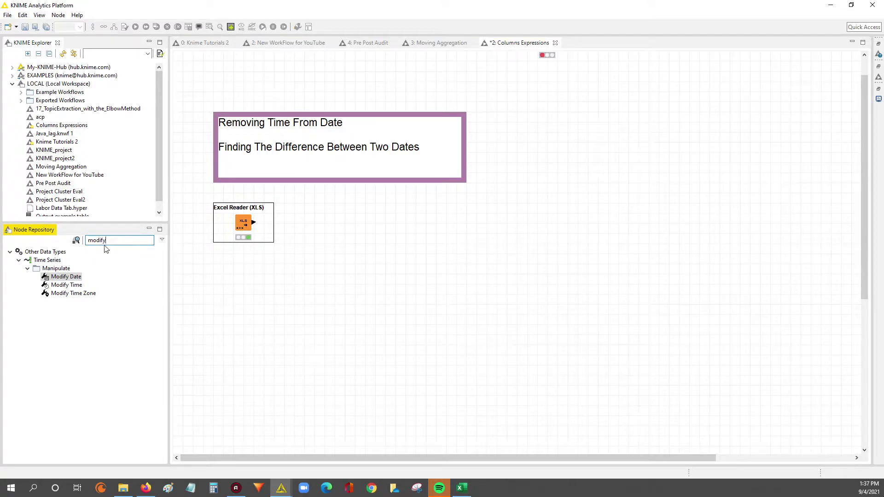
left_click(81, 286)
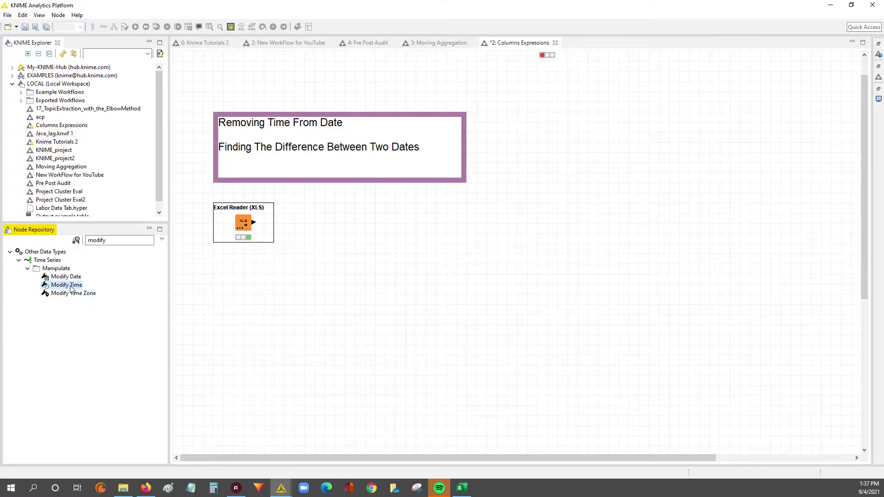
double_click(72, 285)
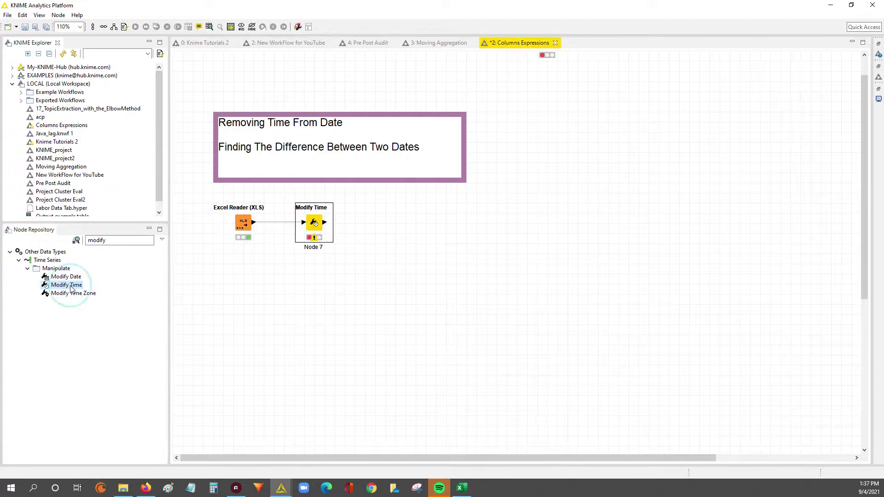
left_click(315, 248)
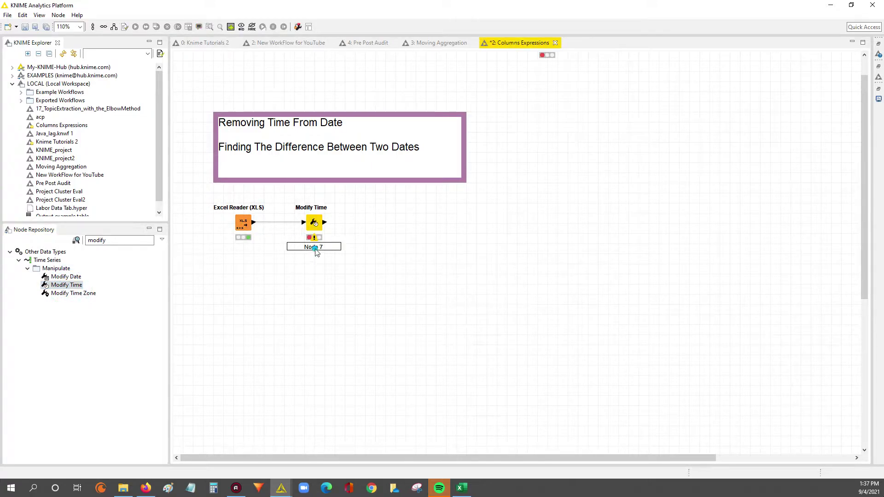
Open the Modify Time settings and try the column output and time operation options, choosing Remove time.
left_click(324, 308)
double_click(314, 222)
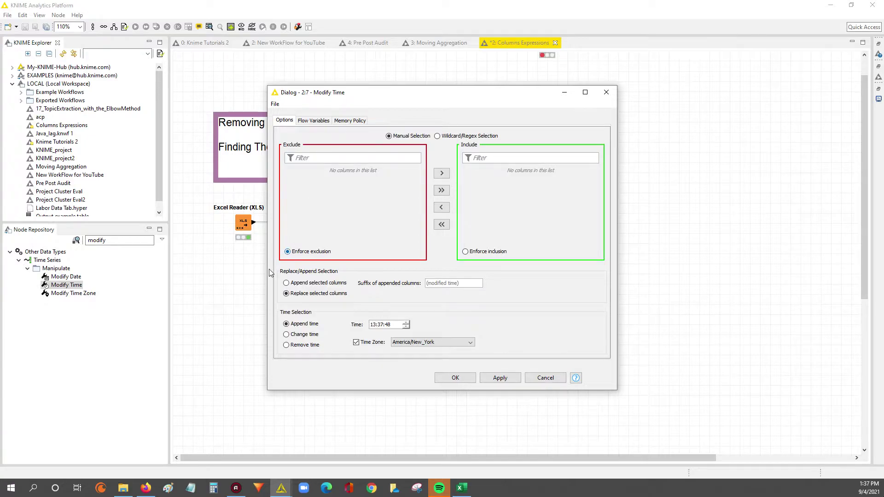
left_click(296, 284)
left_click(303, 296)
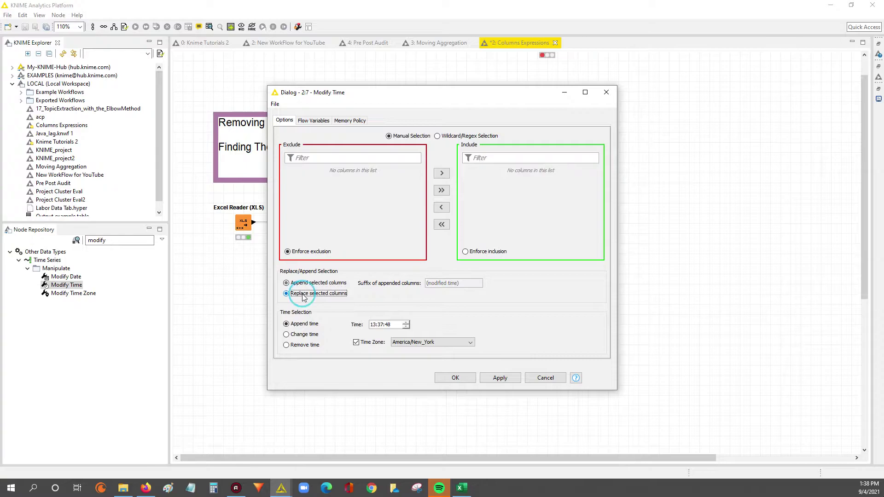
left_click(297, 284)
left_click(303, 295)
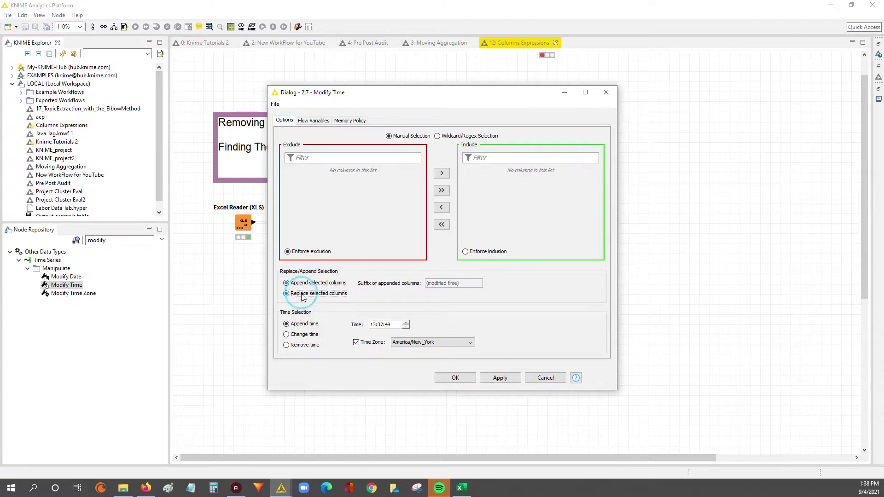
left_click(321, 322)
left_click(304, 325)
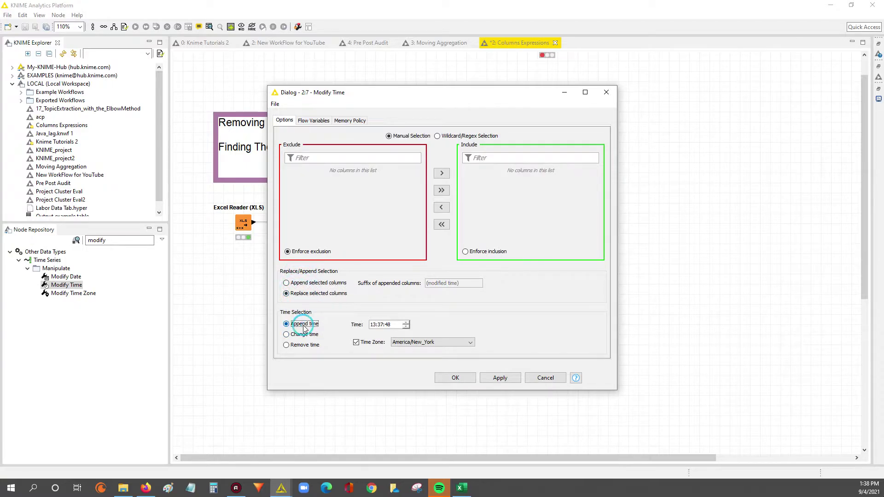
left_click(303, 334)
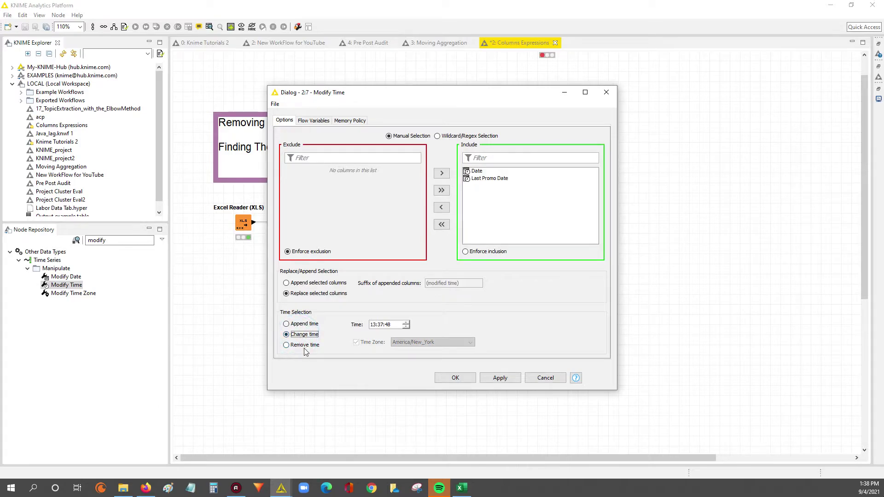
left_click(304, 345)
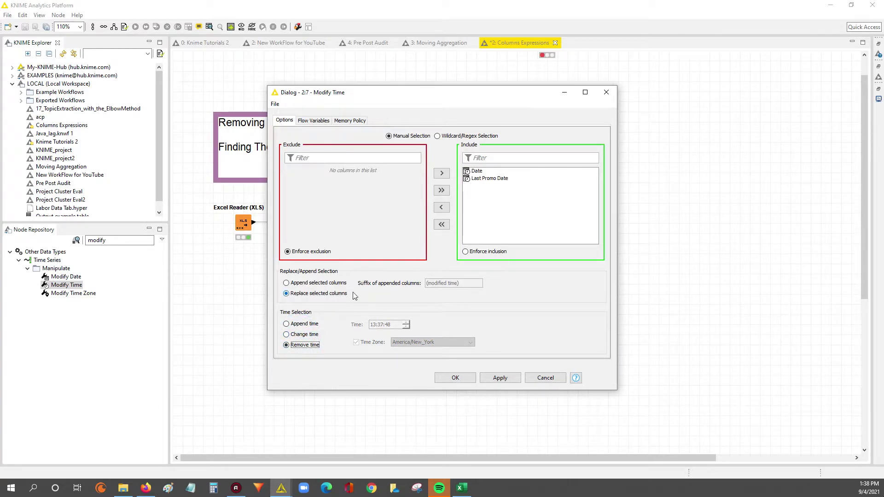
Edit the append suffix, then settle on replacing the selected columns with Remove time and apply.
left_click(308, 283)
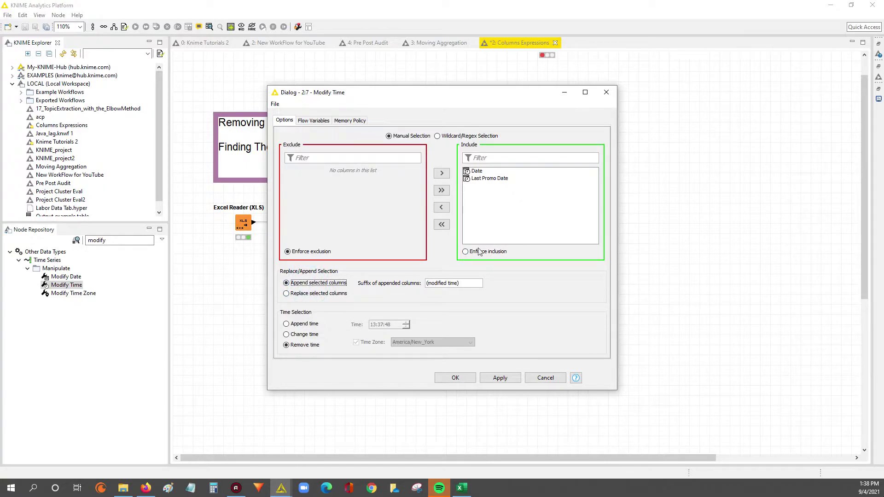
left_click(459, 283)
key("ctrl+shift+Left")
type("N")
left_click(287, 294)
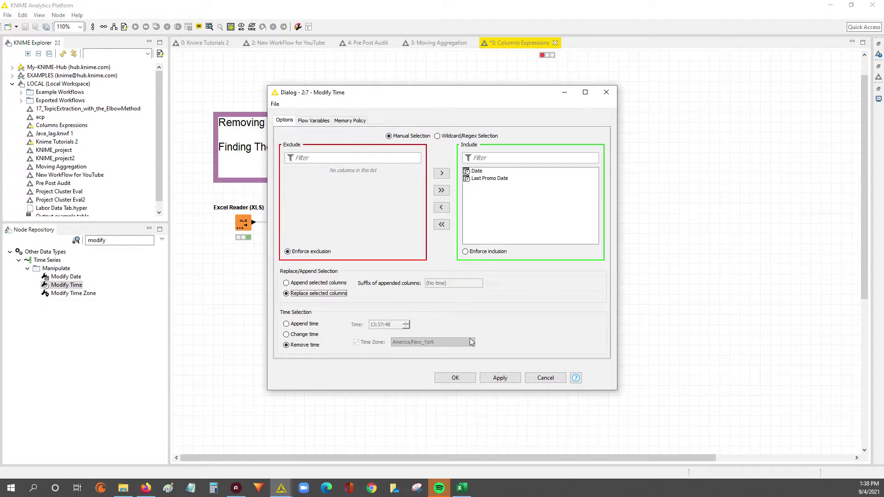
left_click(288, 346)
left_click(495, 380)
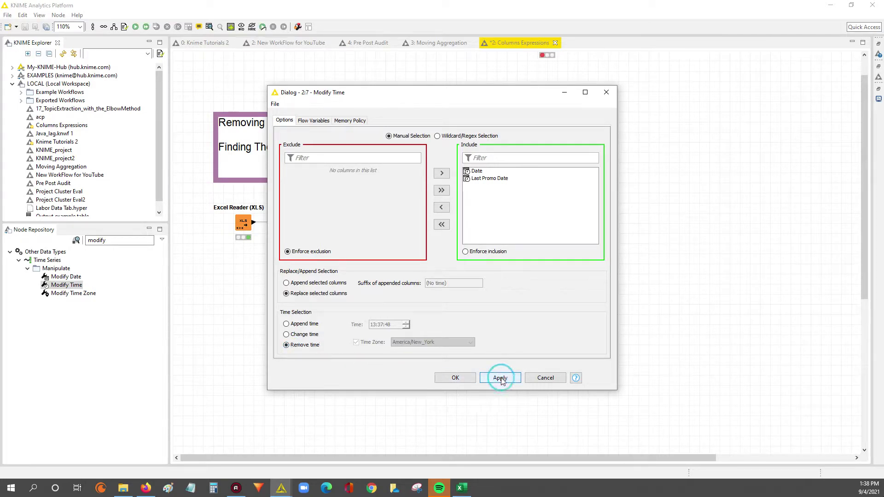
Confirm the settings with OK and execute the Modify Time node.
left_click(454, 378)
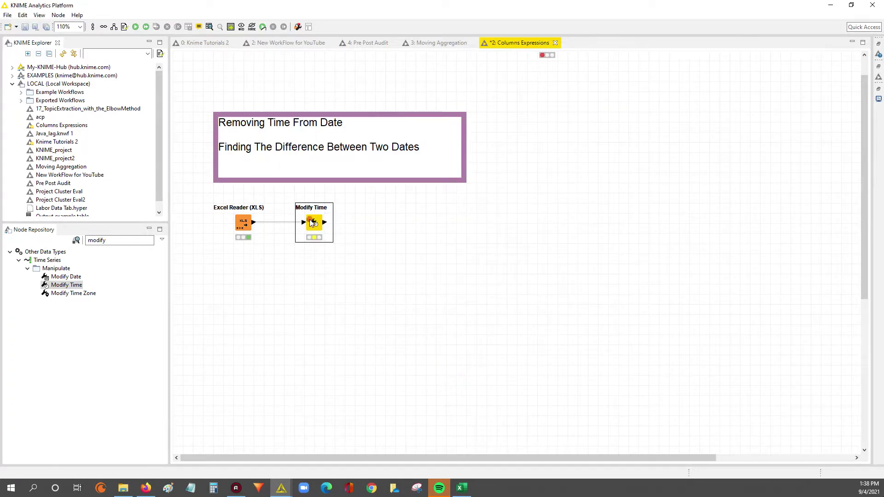
right_click(309, 220)
left_click(344, 234)
View the Modify Time output, widen the Date and Last Promo Date columns, and return to the workflow.
right_click(317, 226)
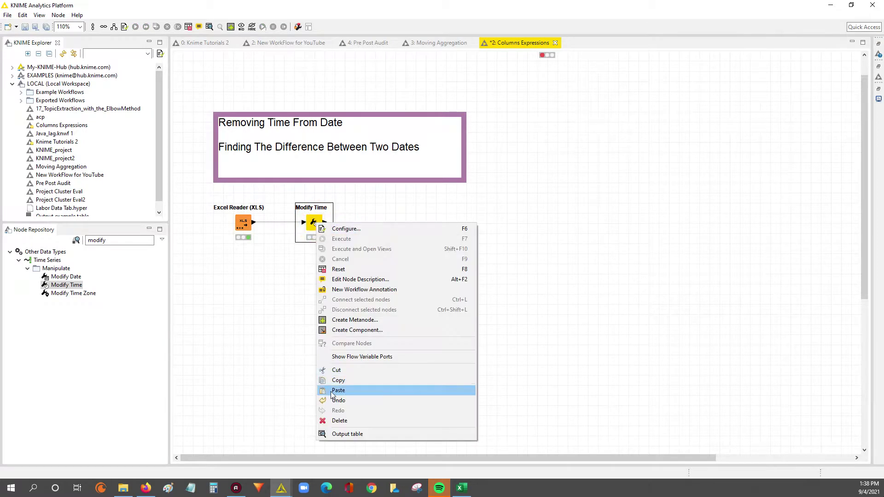
left_click(353, 431)
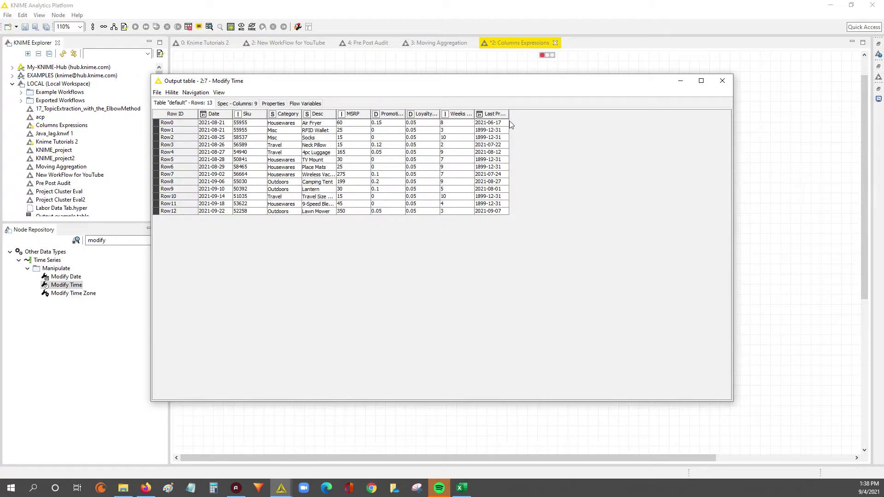
left_click_drag(507, 114, 563, 110)
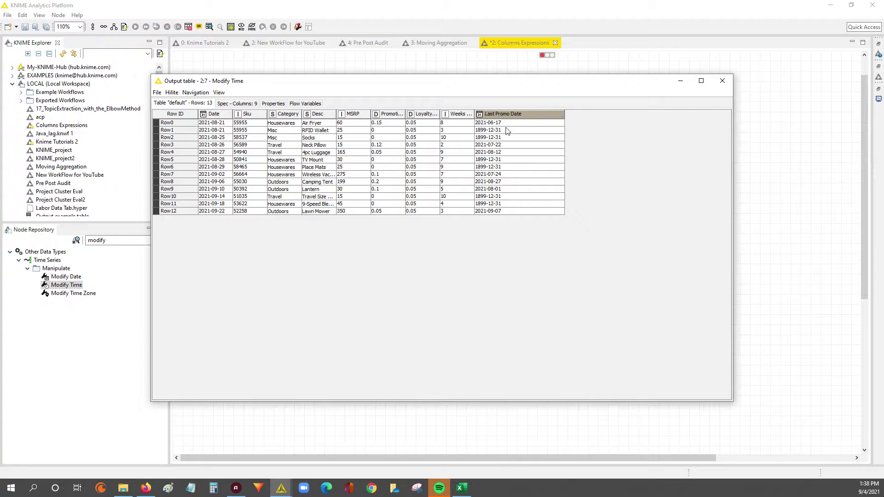
left_click_drag(506, 123, 512, 212)
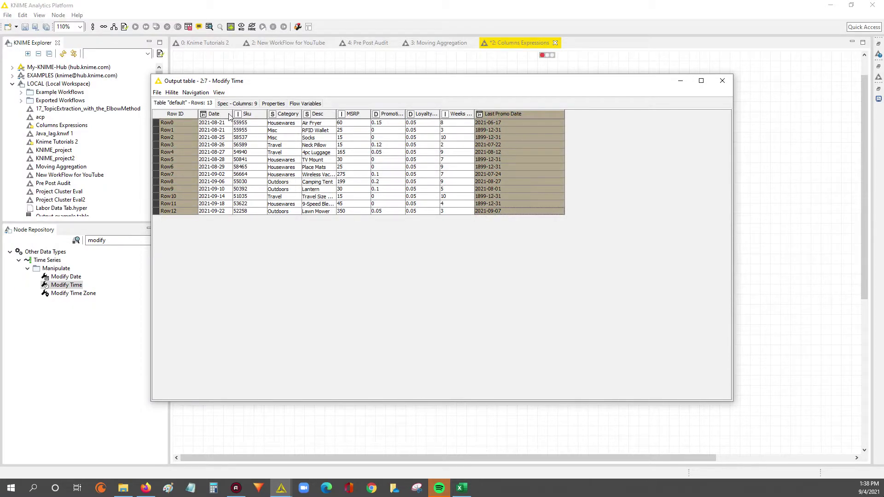
left_click_drag(233, 114, 247, 229)
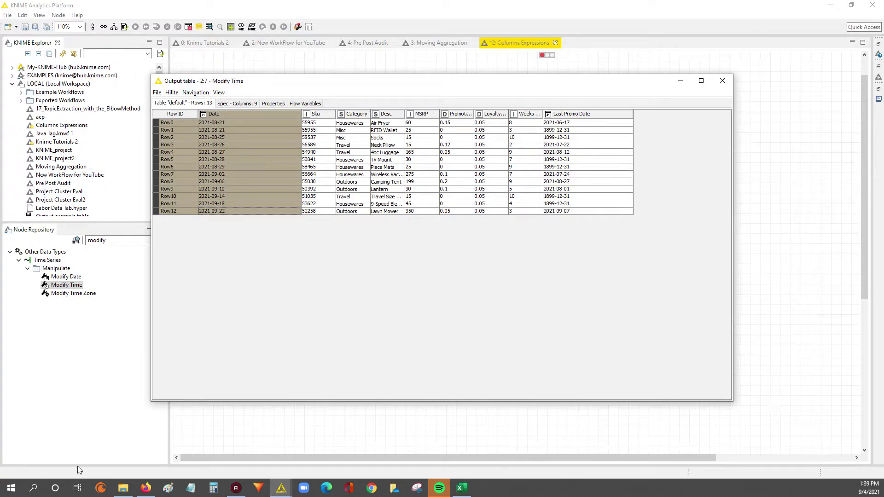
left_click(281, 488)
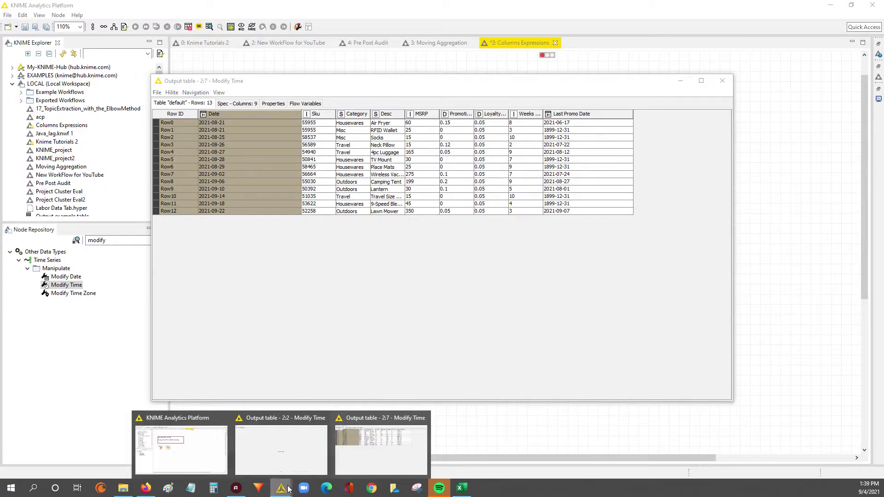
left_click(285, 449)
Reopen the Excel Reader output and select Rows 5–9 to compare their original dates.
left_click(296, 442)
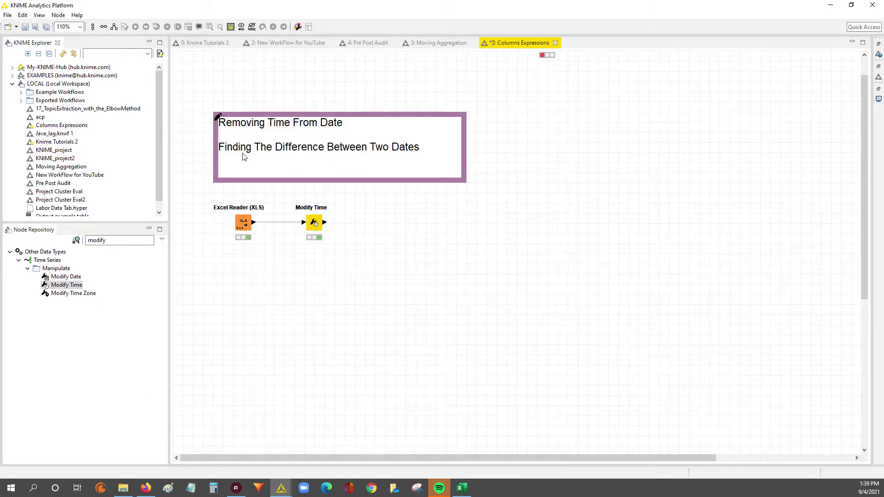
right_click(245, 225)
left_click(295, 456)
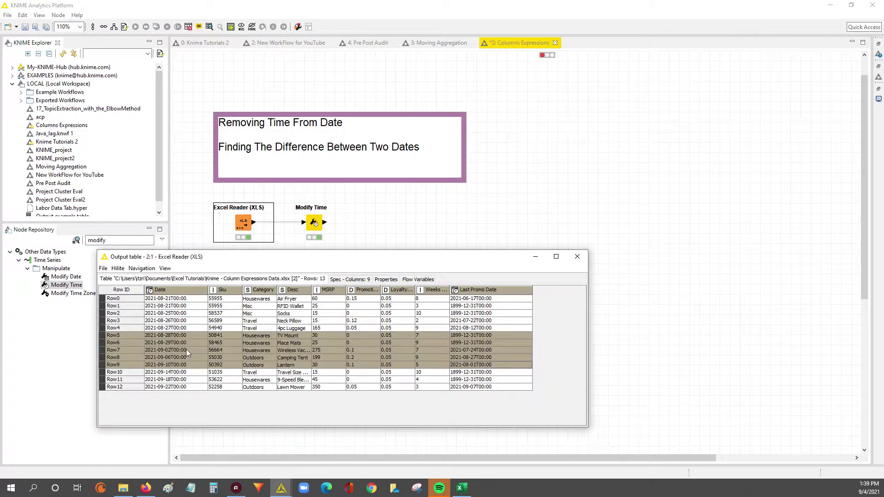
left_click(176, 337)
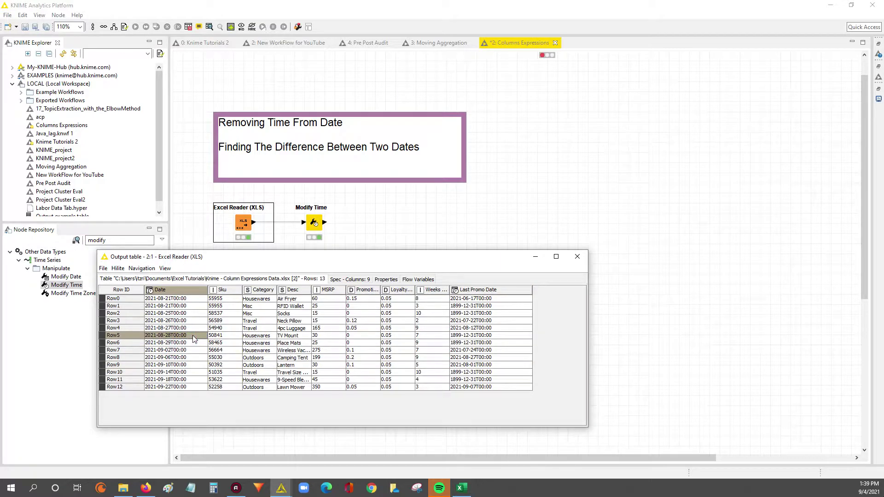
left_click_drag(185, 350, 184, 365)
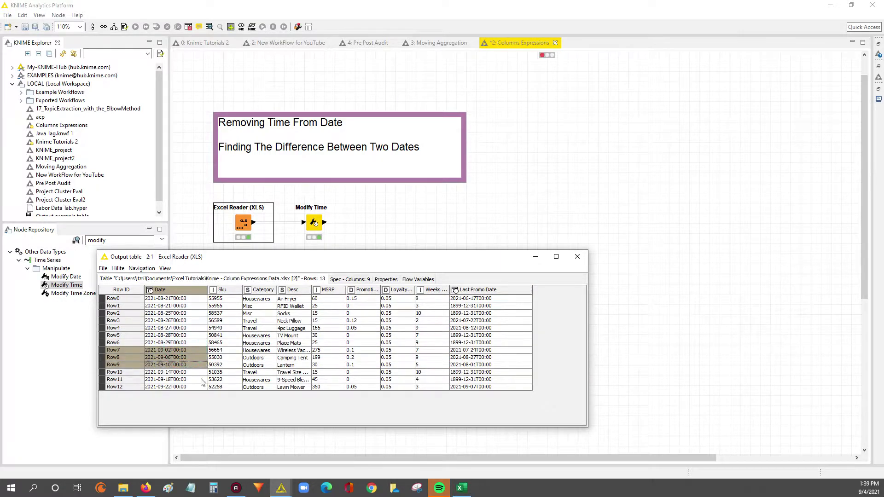
View the Modify Time output table, then close it.
right_click(314, 224)
left_click(357, 429)
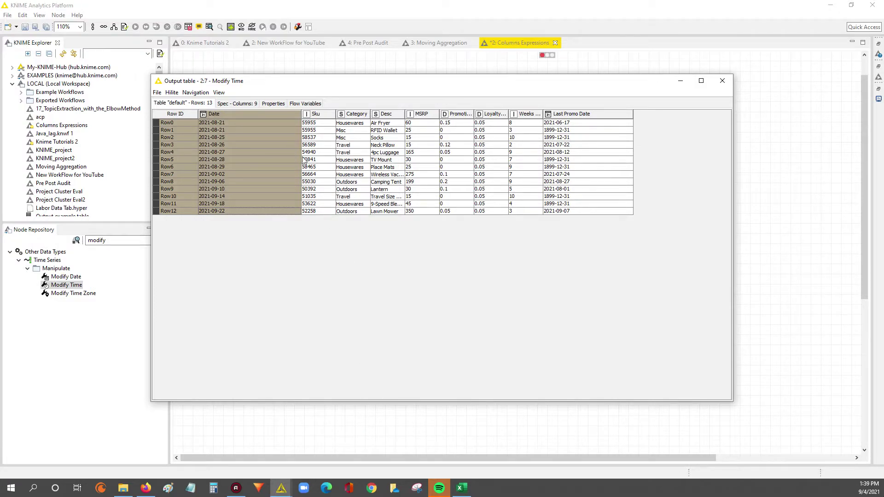
left_click(722, 81)
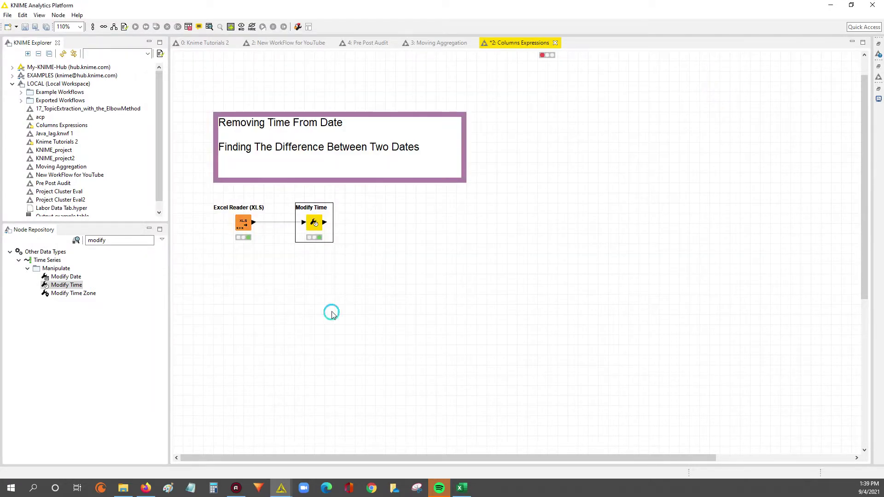
Reopen the Modify Time output, select Rows 8–9, then shrink and move the window off the annotation.
right_click(319, 228)
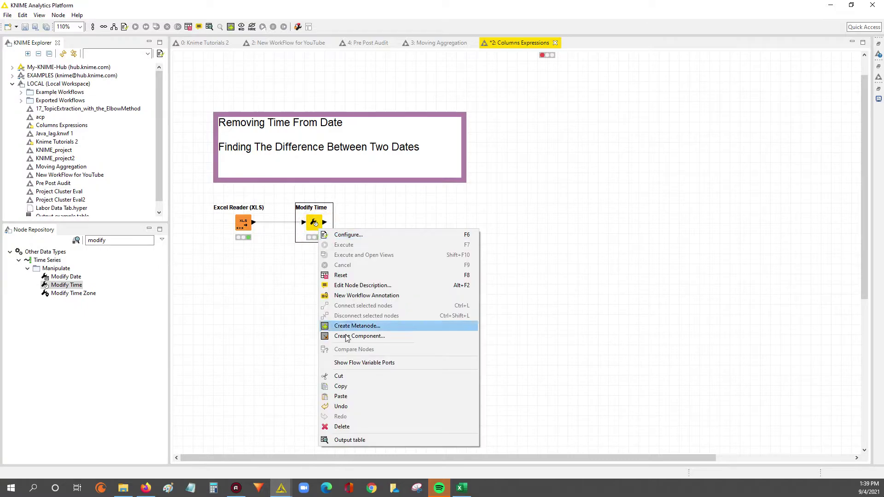
left_click(367, 441)
left_click(240, 182)
left_click(568, 189, "shift")
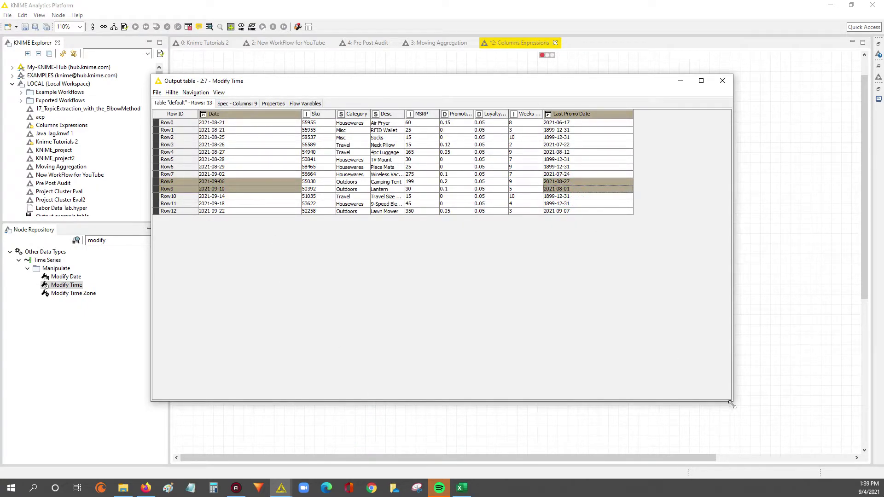
left_click_drag(732, 404, 703, 257)
mouse_move(541, 83)
left_mouse_down()
mouse_move(602, 207)
mouse_move(407, 228)
left_mouse_up()
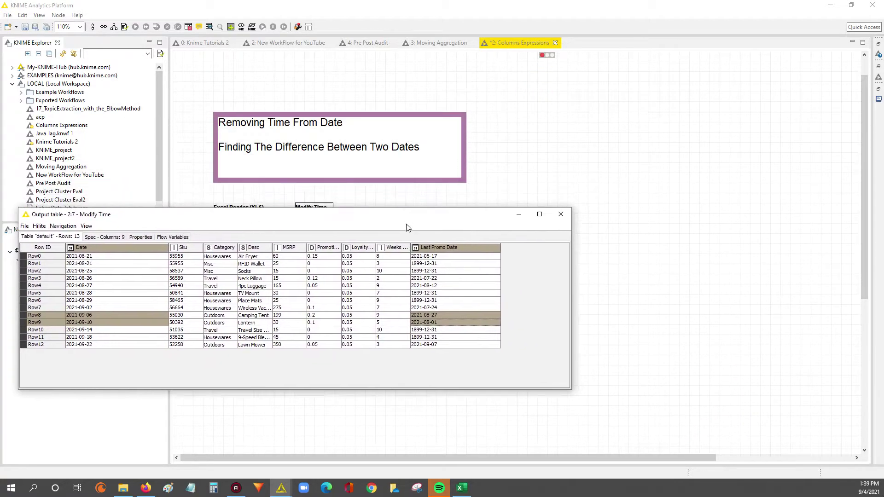
Examine the 1899-12-31 Last Promo Date values in Rows 1–2 and the Rows 5–6 dates.
left_click_drag(427, 266, 409, 271)
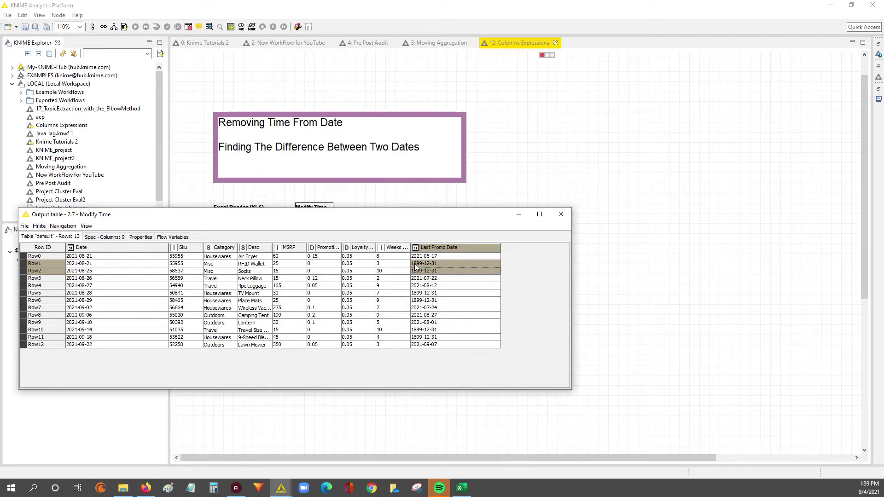
left_click(427, 265)
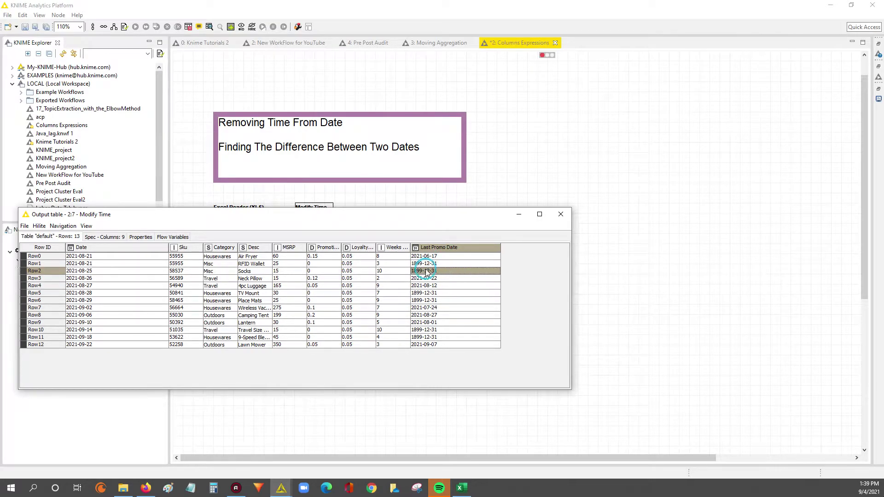
left_click(426, 264)
left_click(428, 270)
left_click(424, 264)
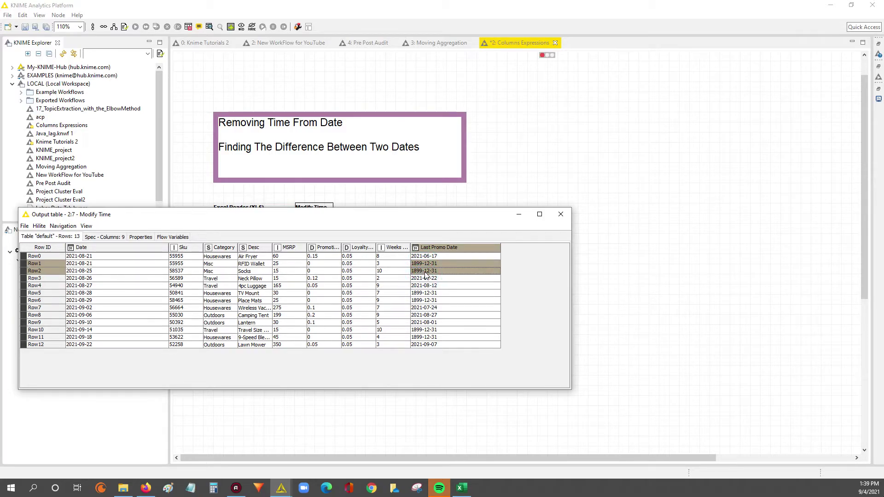
left_click(448, 264)
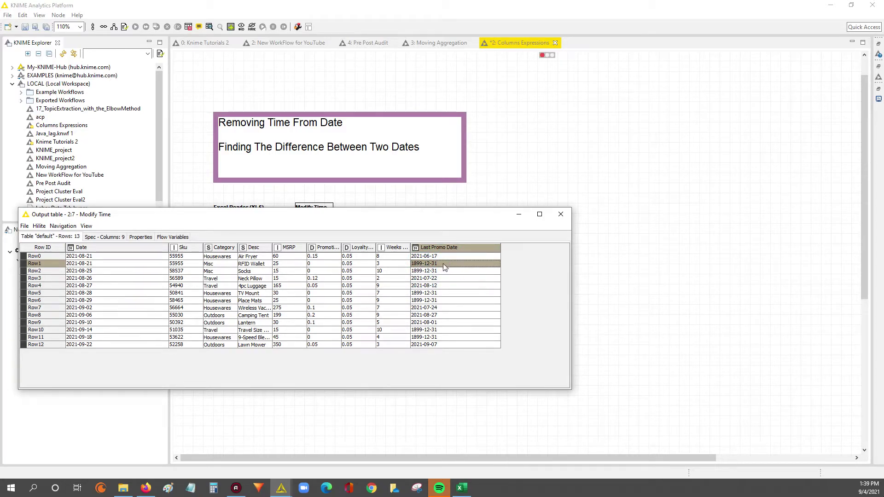
left_click(442, 269, "ctrl")
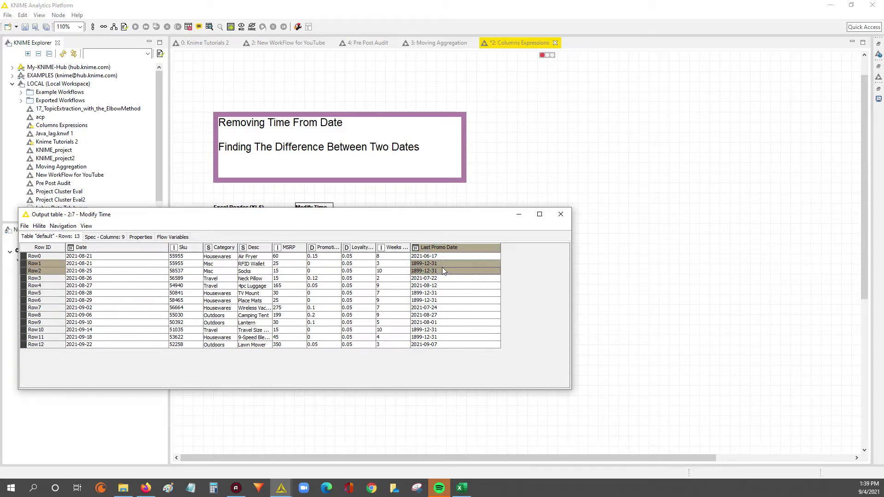
left_click_drag(432, 293, 435, 304)
left_click(435, 299, "shift")
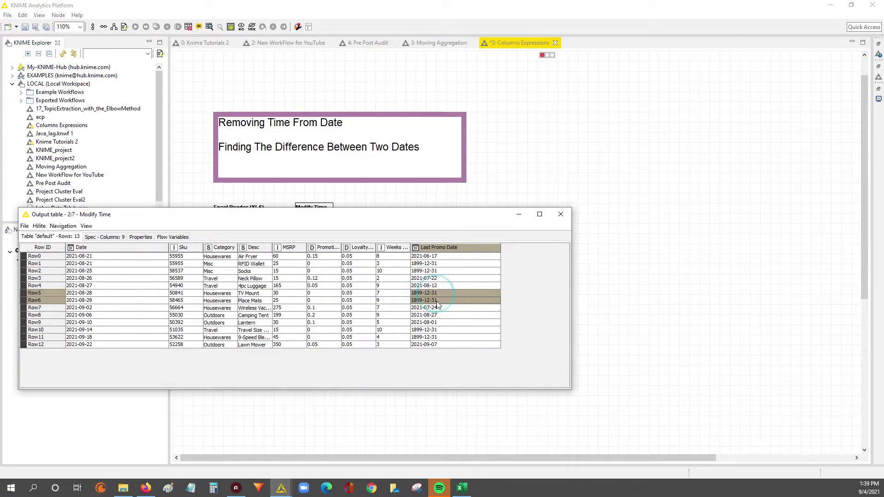
Compare placeholder dates in Rows 10–11 with Rows 5–6, Rows 1–2 and Row3's 2021-07-22, then enlarge the window.
left_click_drag(435, 329, 435, 338)
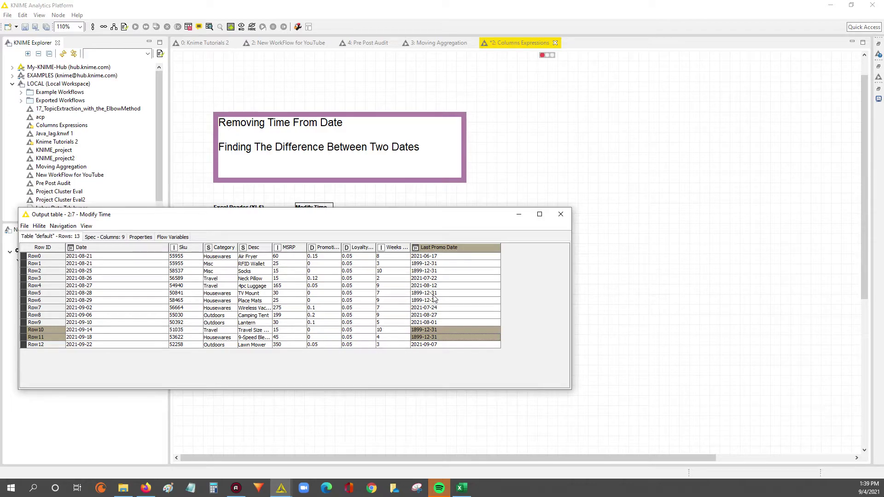
left_click_drag(435, 294, 432, 302)
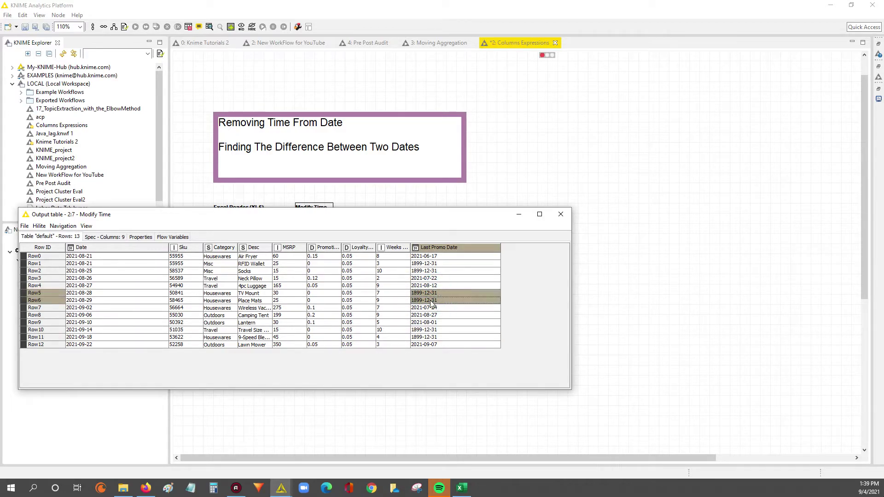
left_click(433, 302)
left_click(431, 294)
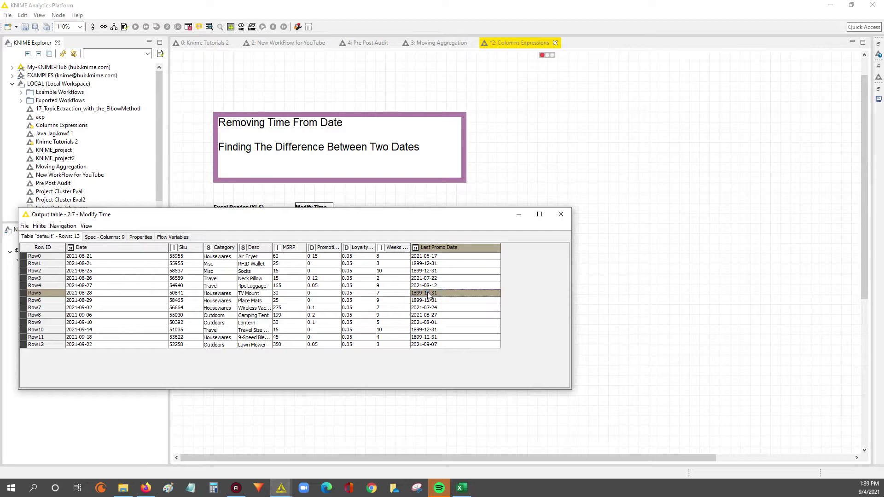
left_click(429, 271)
key("Up")
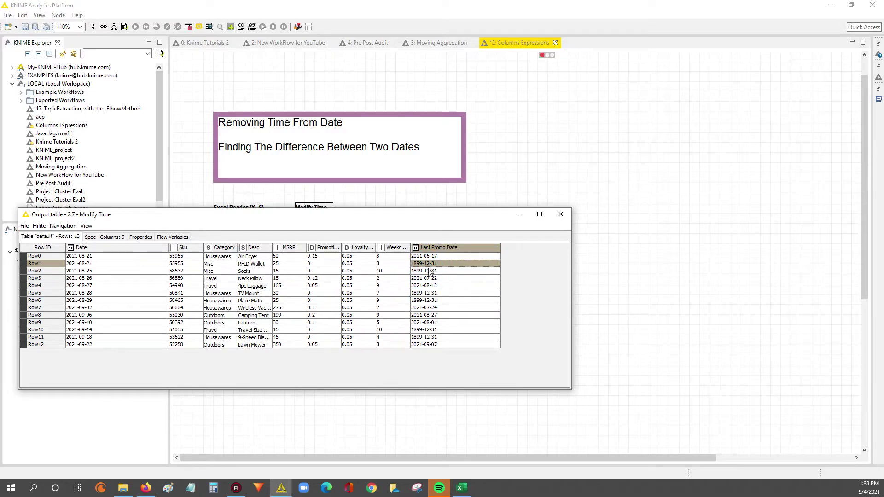
left_click(429, 271)
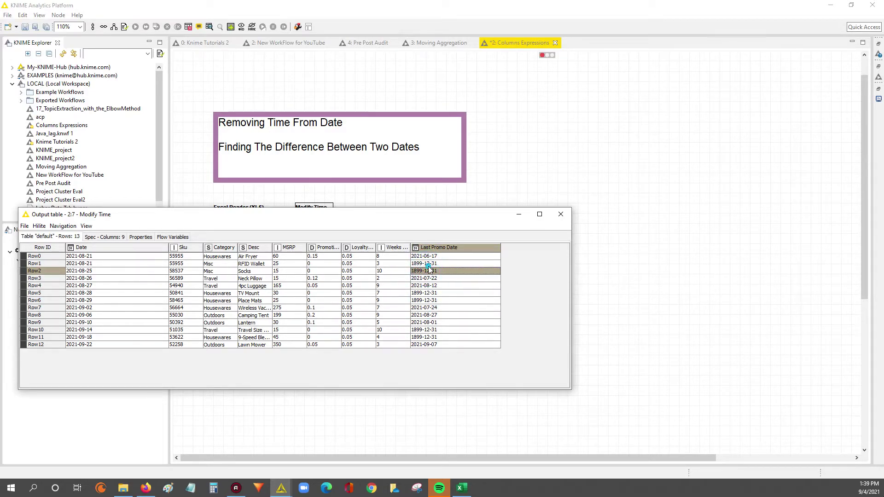
key("Up")
left_click(428, 279)
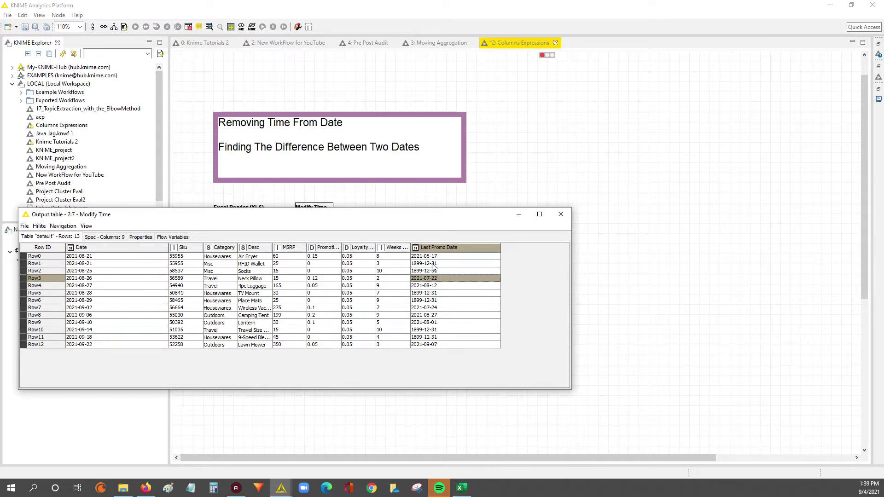
left_click_drag(434, 264, 435, 271)
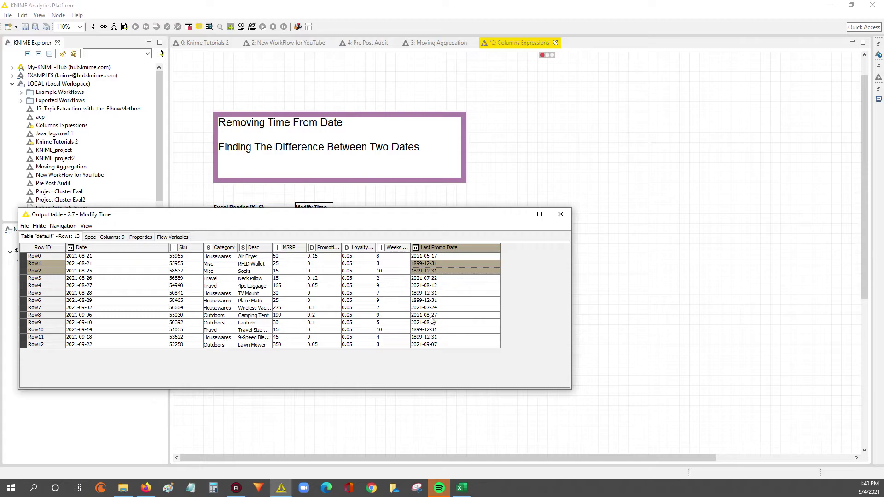
left_click(421, 301)
key("shift+Up")
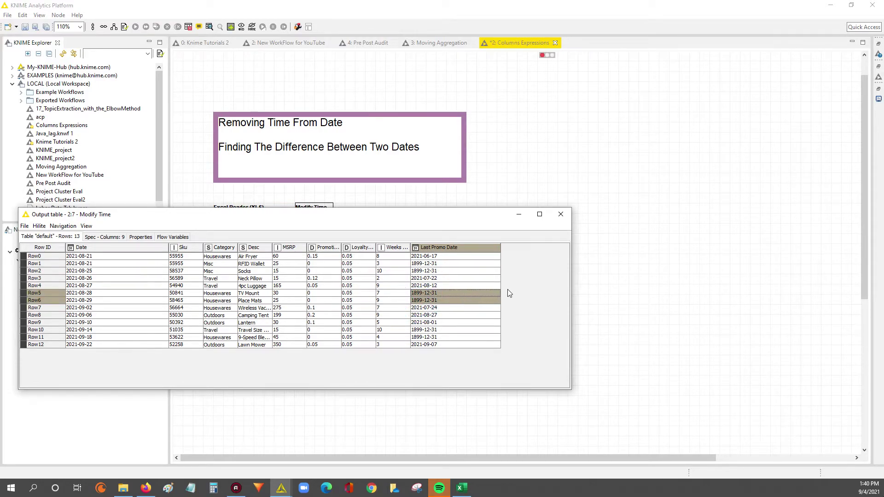
left_click(539, 214)
Close the Modify Time output table and search the node repository for 'datae'.
double_click(515, 4)
left_click(559, 212)
left_click(123, 240)
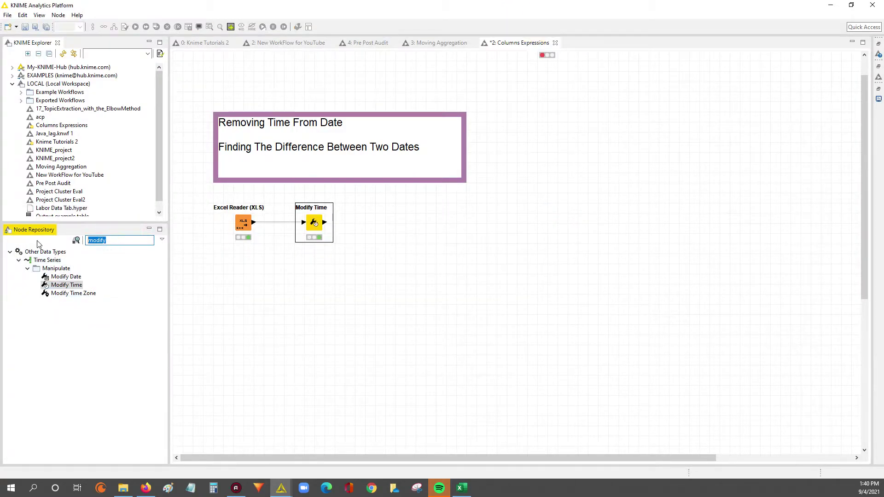
type("data")
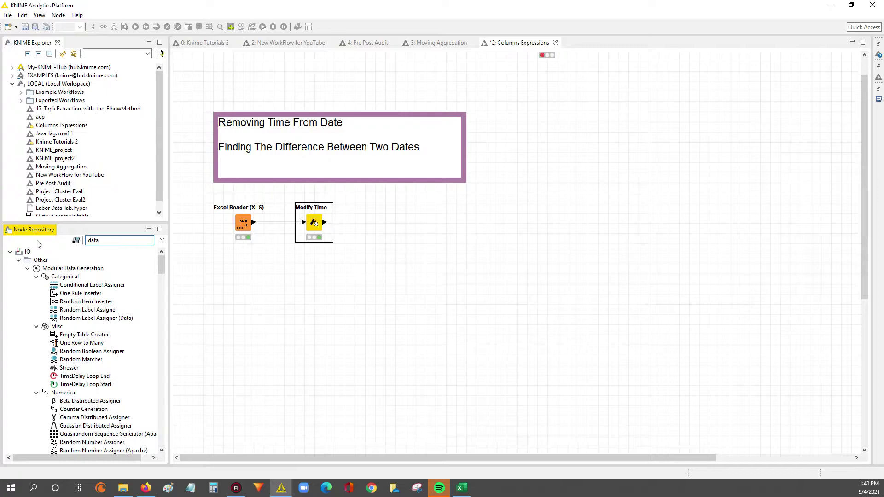
key("BackSpace")
type("e")
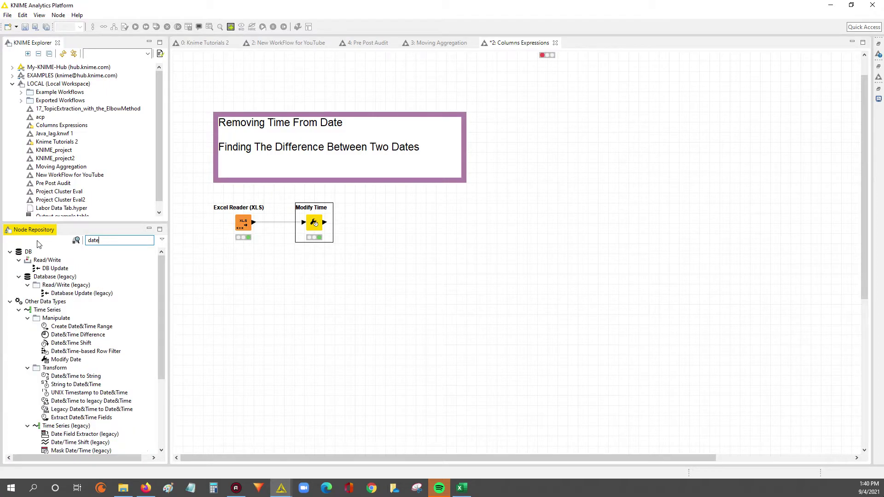
Place Date&Time Difference right of Modify Time, connect them, clear the Node 8 label, and open its settings.
left_click(85, 336)
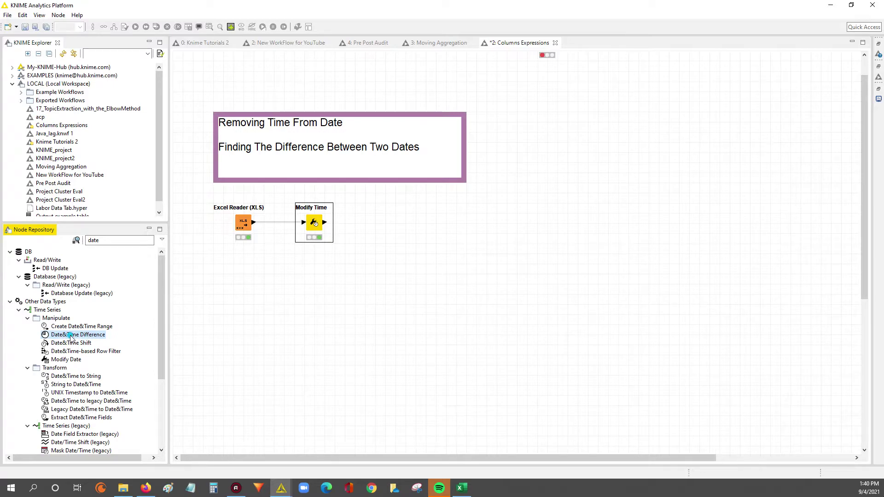
left_click_drag(71, 339, 385, 228)
left_click_drag(326, 223, 374, 222)
left_click(389, 248)
key("BackSpace")
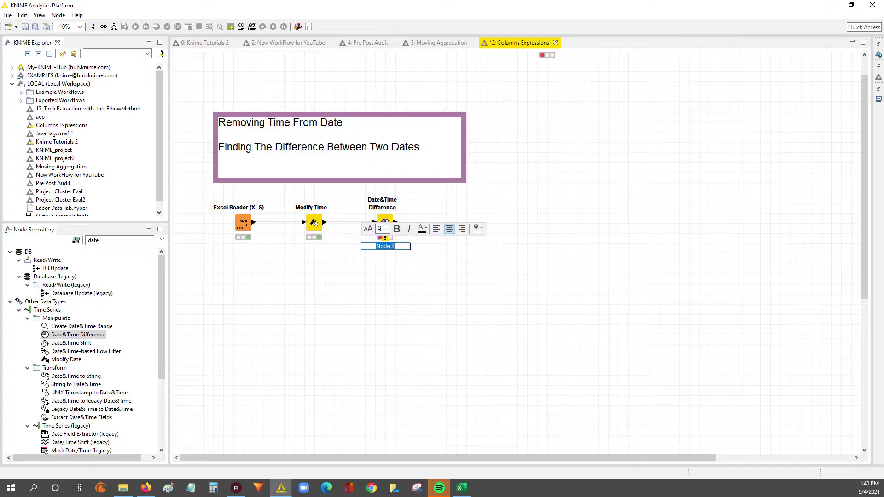
double_click(385, 223)
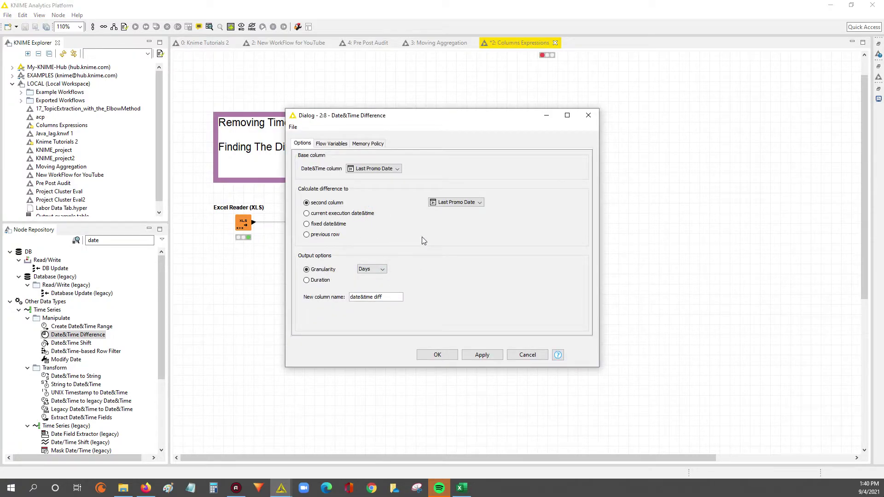
Keep Last Promo Date as base column, compare against Date in Days granularity, and clear the default column name.
left_click(373, 169)
left_click(373, 173)
left_click(449, 205)
left_click(461, 202)
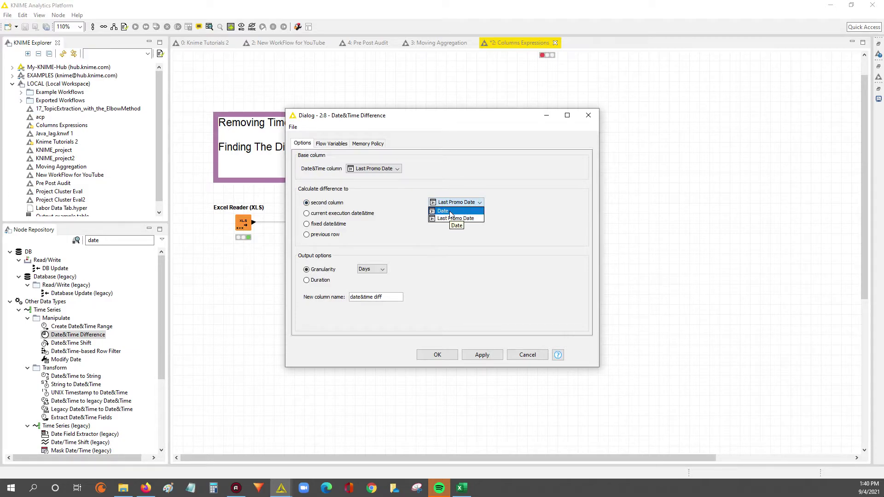
left_click(448, 211)
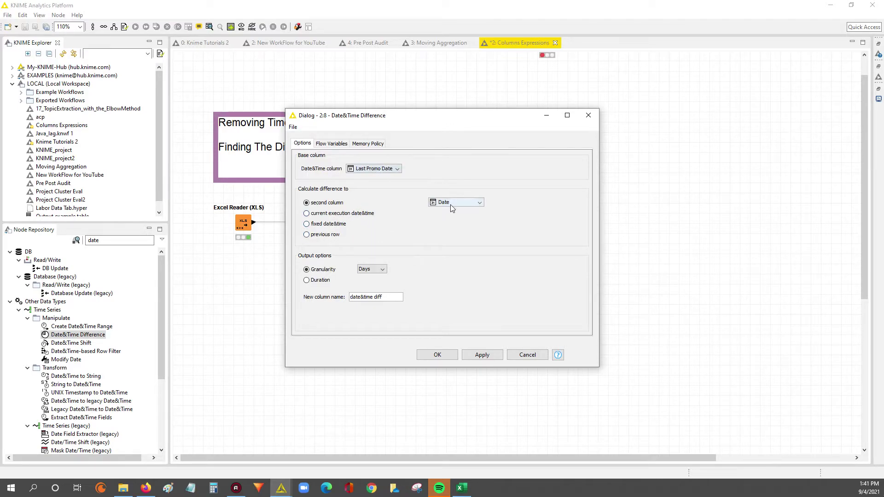
left_click(378, 272)
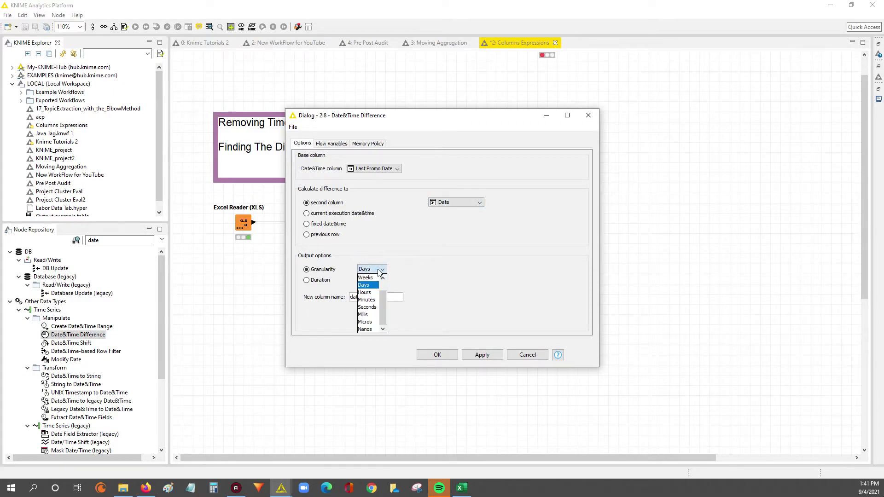
left_click_drag(382, 309, 343, 296)
left_click(391, 308)
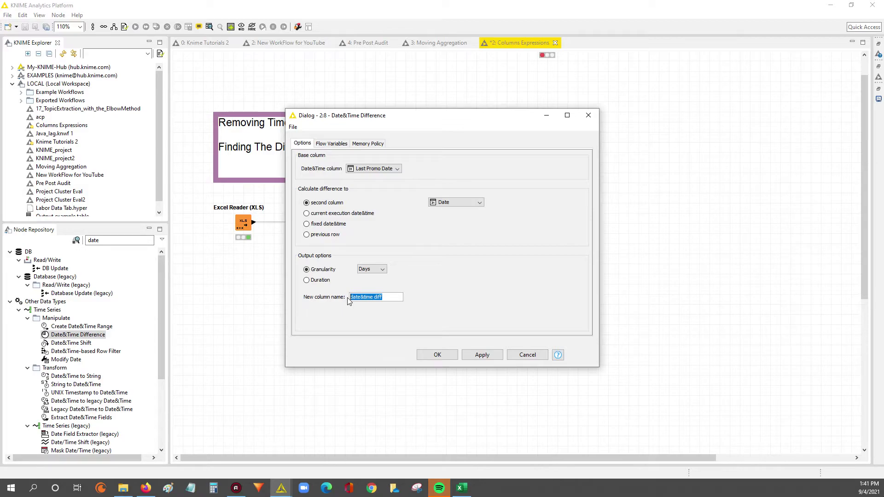
key("BackSpace")
Apply and confirm the difference settings, execute the node, and open its output table.
left_click(483, 355)
left_click(447, 356)
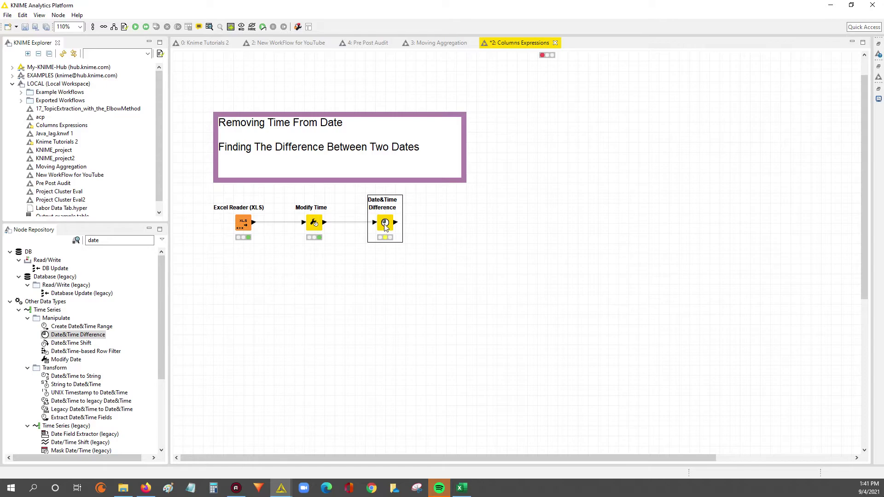
right_click(385, 224)
left_click(408, 236)
right_click(384, 225)
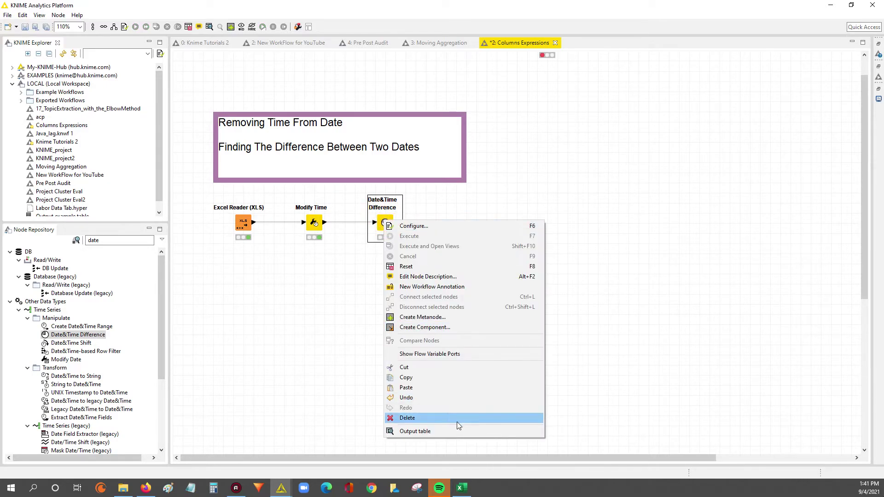
left_click(444, 432)
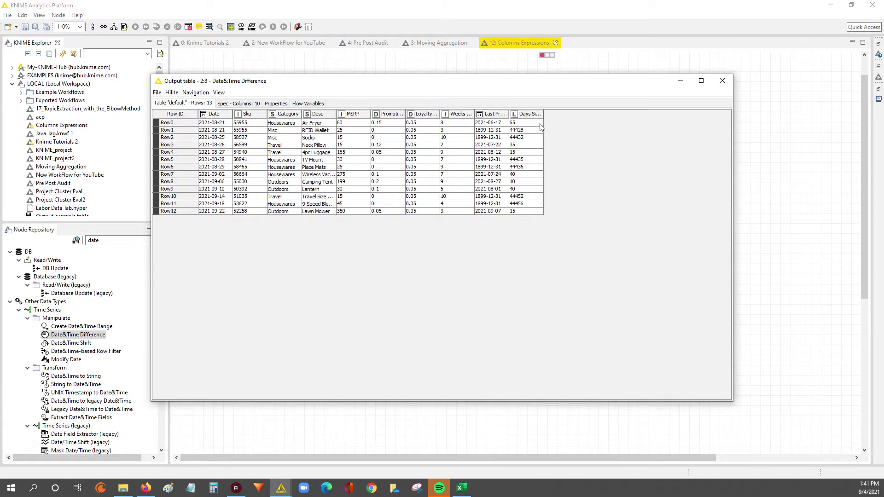
Widen Days Since Last Promo and check day counts like 44428 and 44432 for Rows 1–2.
left_click_drag(543, 114, 601, 114)
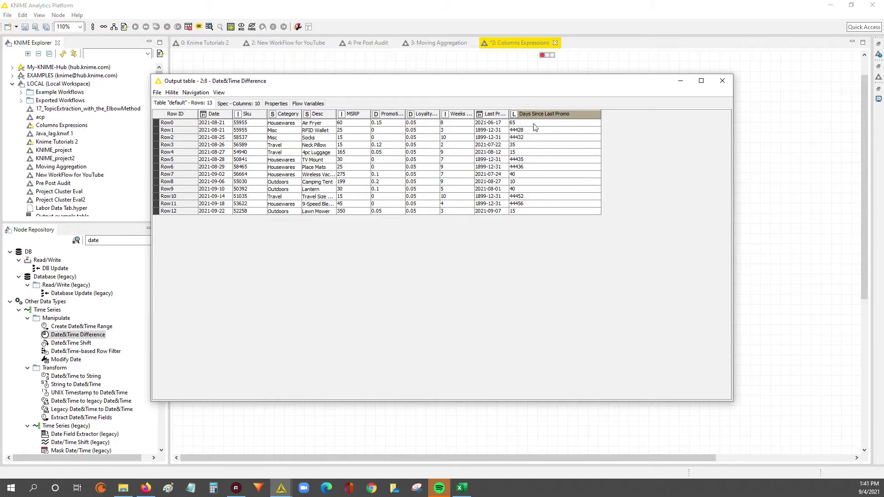
left_click(532, 124)
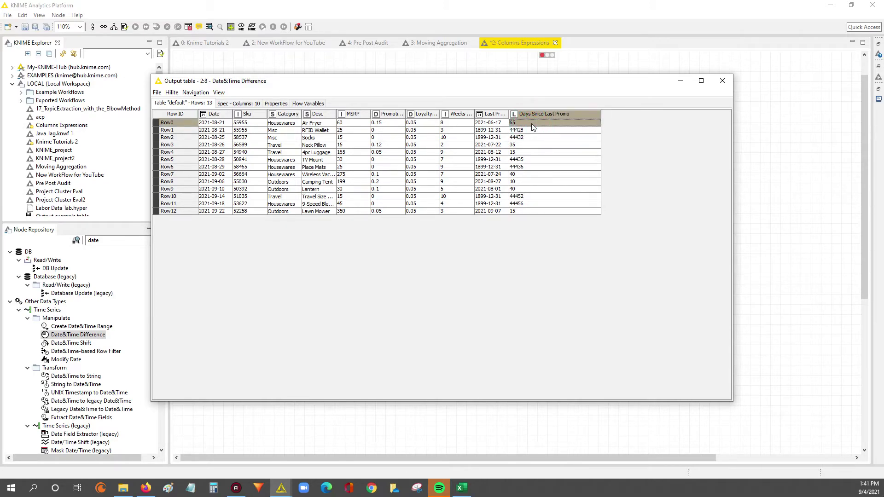
left_click_drag(207, 123, 509, 137)
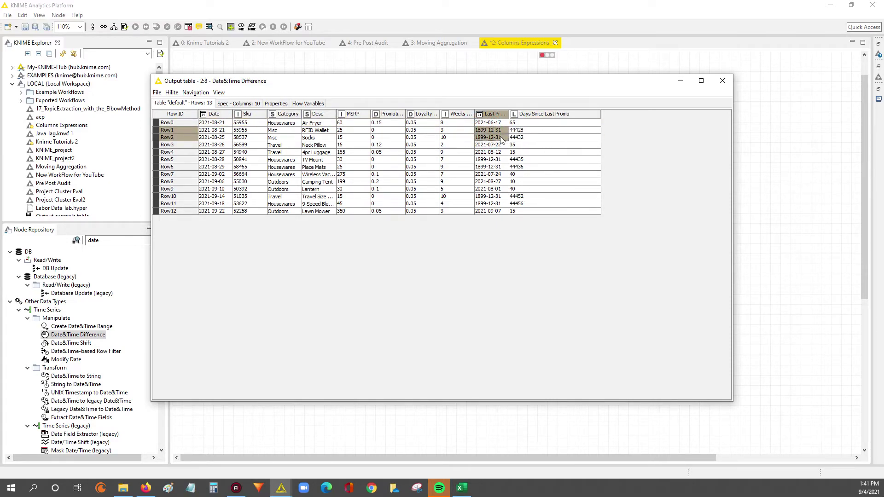
left_click_drag(522, 130, 557, 140)
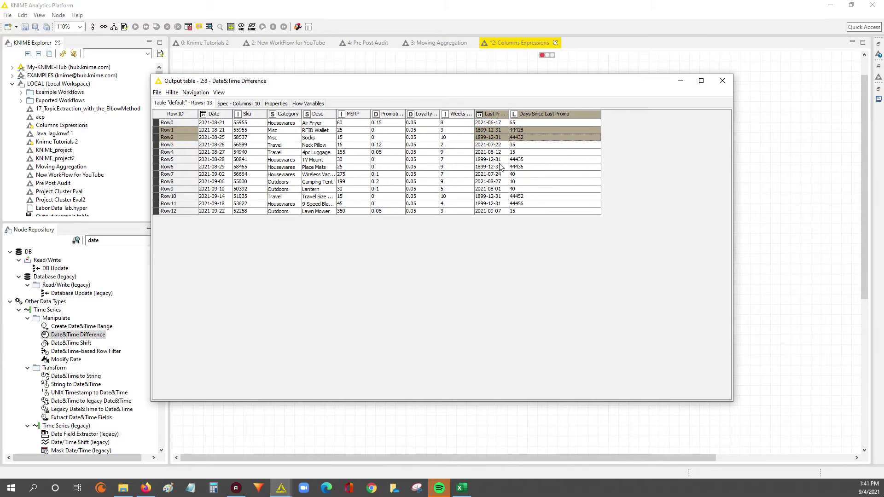
left_click_drag(489, 161, 566, 164)
left_click_drag(492, 162, 550, 166)
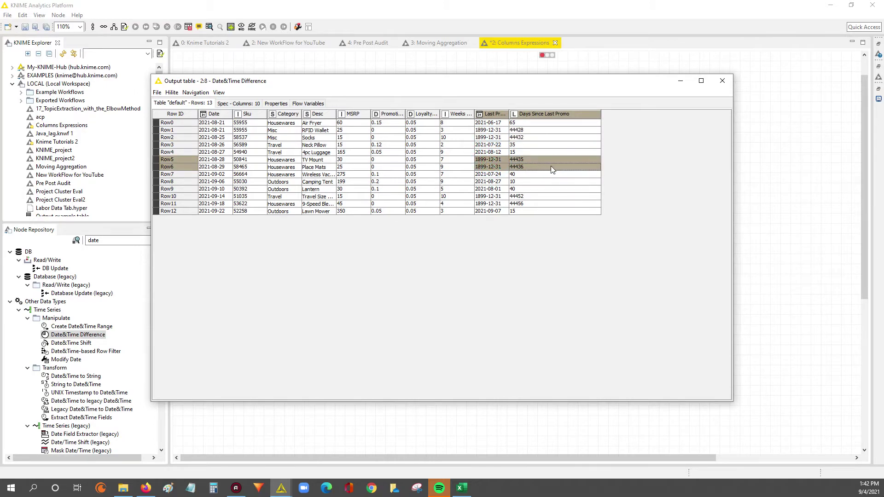
left_click(523, 137, "ctrl")
left_click(513, 145)
left_click(489, 146)
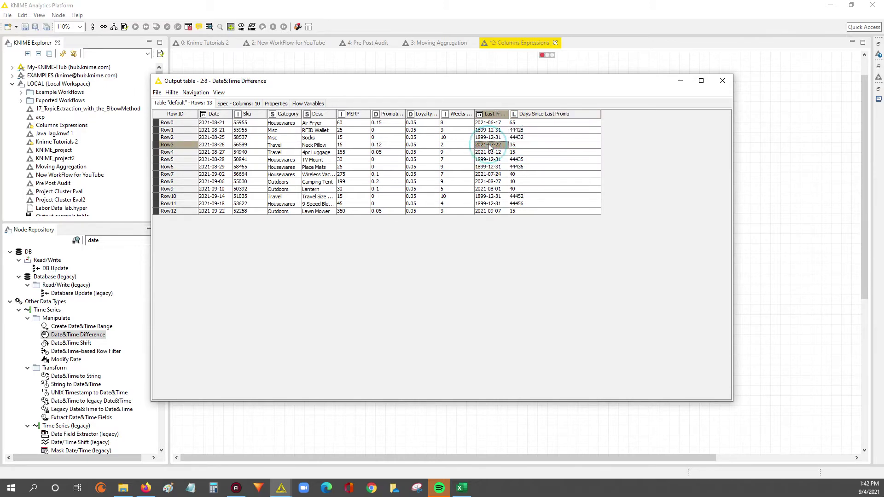
Move the Date column beside Last Promo Date and compare dates with day counts for Rows 0–9.
left_click_drag(220, 115, 565, 118)
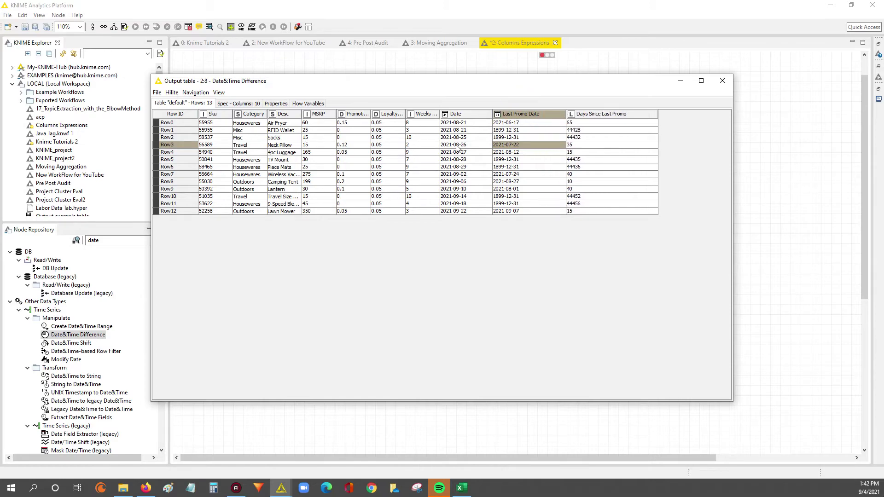
left_click(451, 147)
left_click_drag(487, 150, 593, 154)
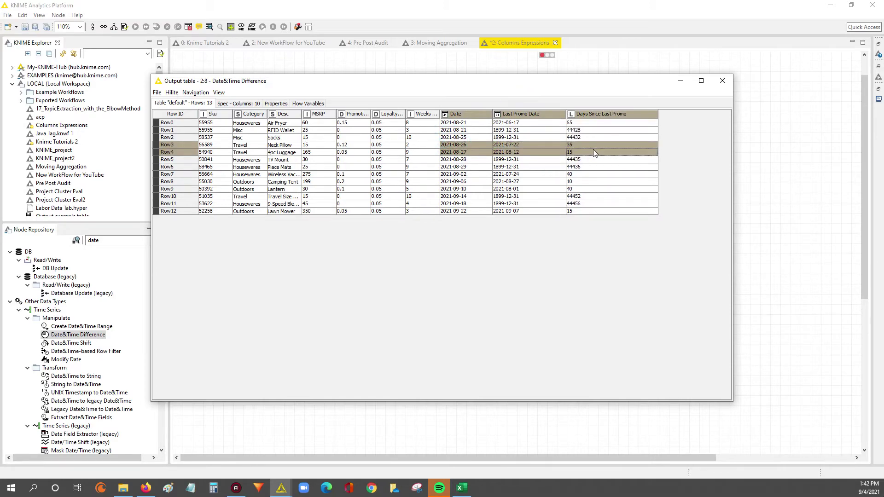
left_click_drag(589, 122, 452, 123)
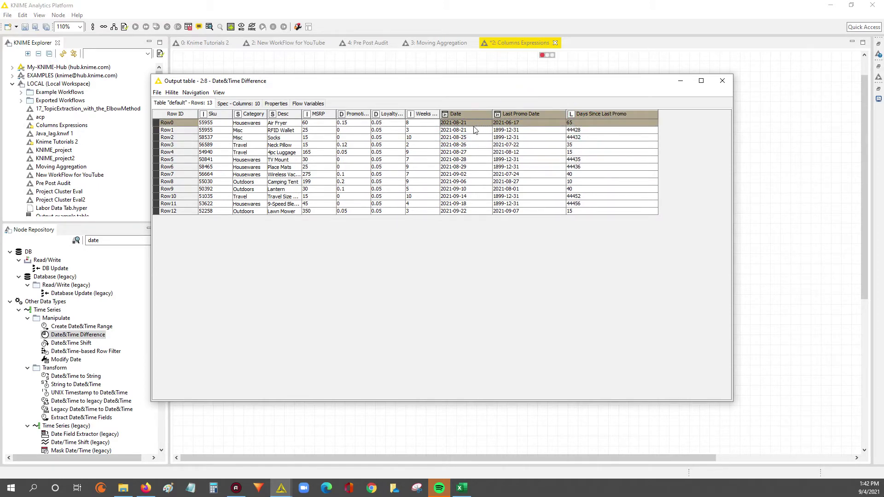
left_click_drag(592, 174, 477, 187)
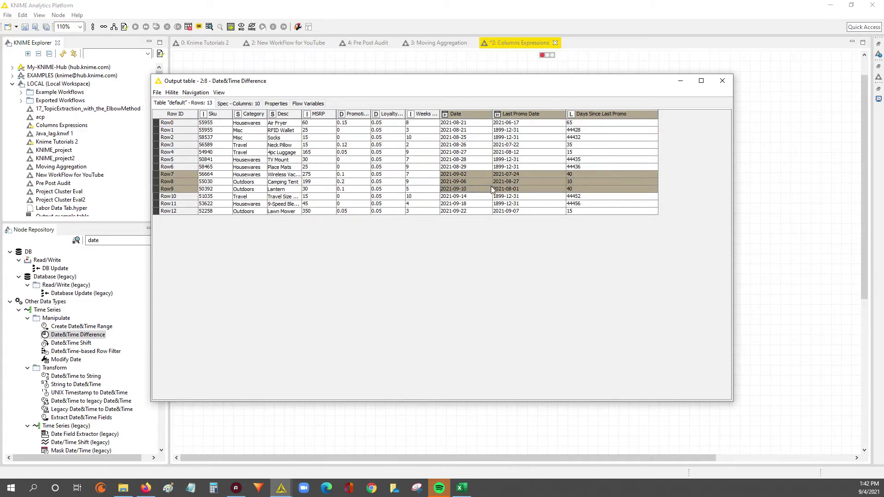
left_click_drag(584, 185, 586, 176)
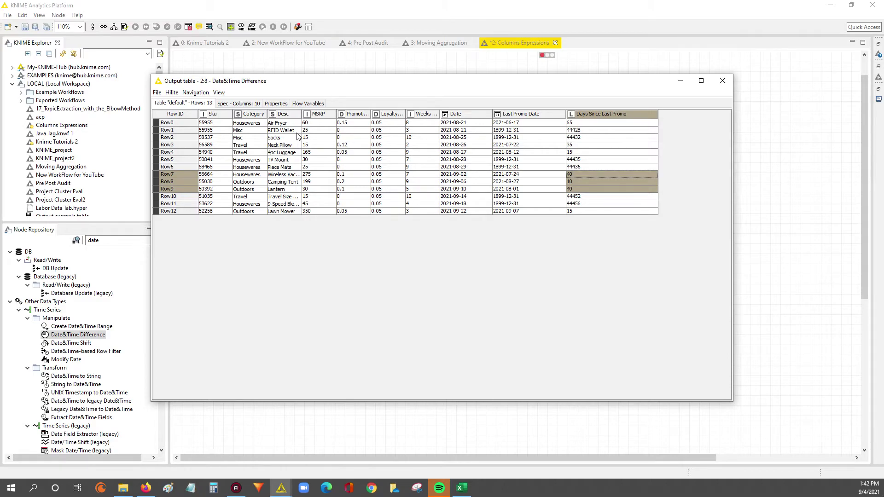
Widen the Promotional Discount Rate column, then move the output window left and make it wider.
left_click(334, 113)
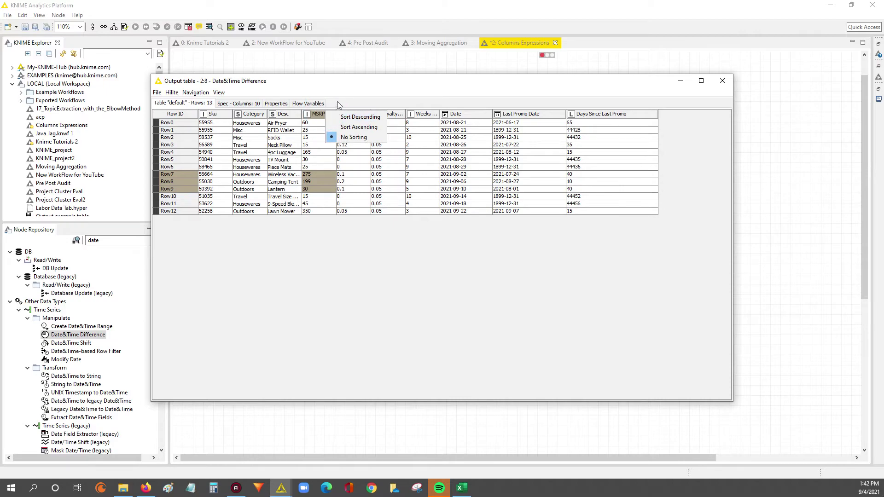
left_click(337, 105)
left_click(338, 114)
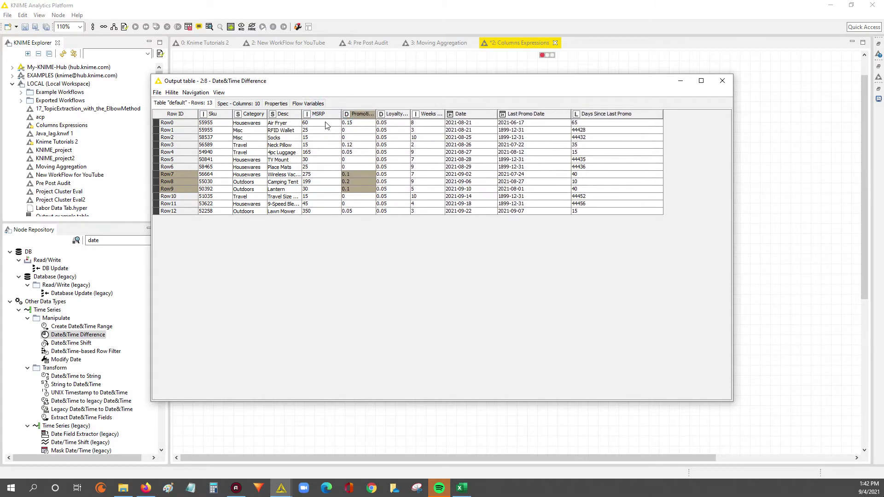
left_click_drag(326, 124, 331, 209)
left_click_drag(376, 112, 482, 116)
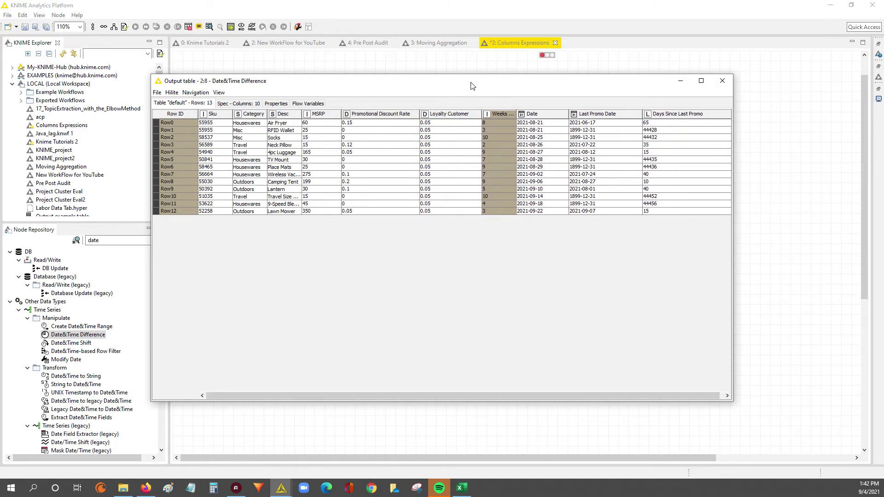
left_click_drag(469, 83, 399, 88)
left_click_drag(368, 129, 377, 214)
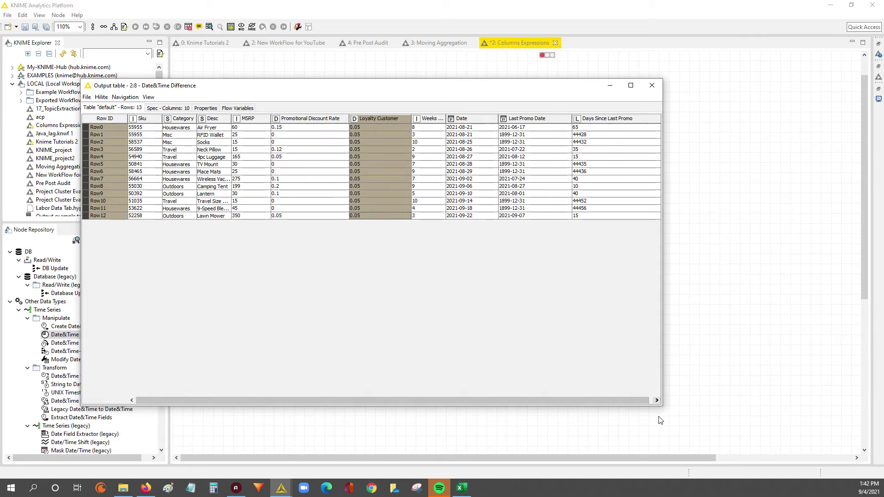
left_click_drag(662, 405, 819, 292)
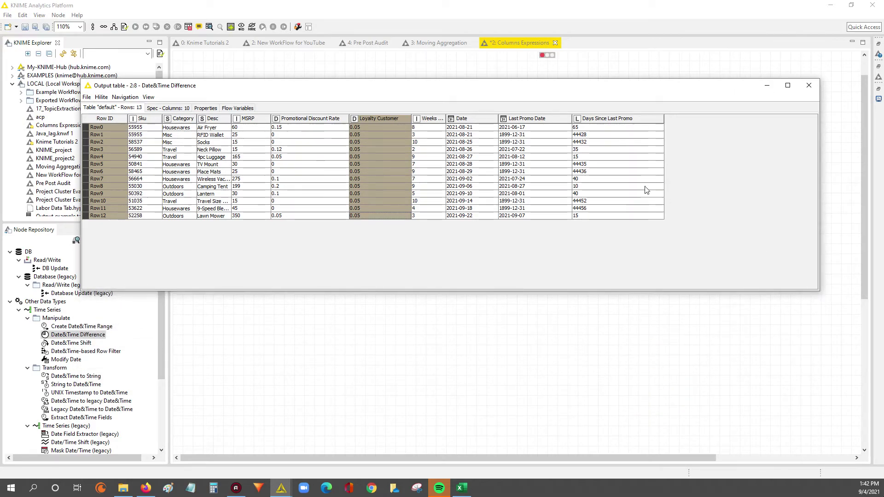
Check the day counts 65 and 35 across Rows 0, 3 and 8, and widen the Desc column.
left_click(591, 126)
left_click(590, 150)
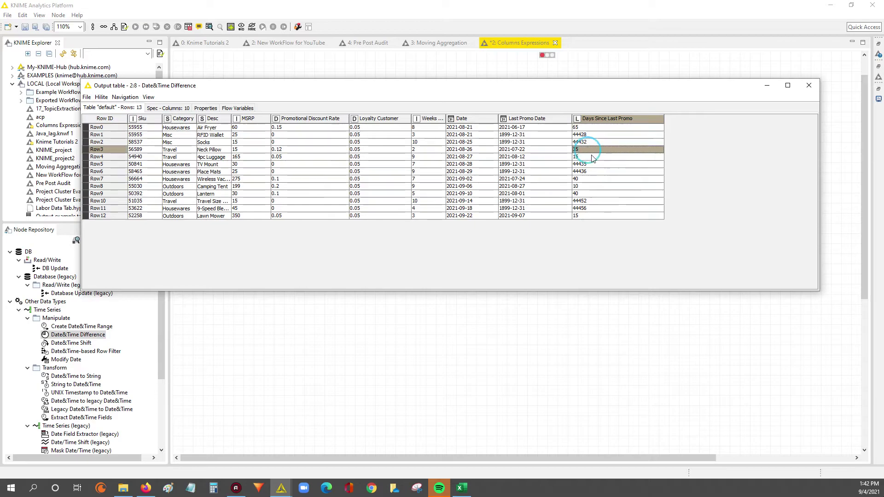
left_click_drag(590, 150, 136, 153)
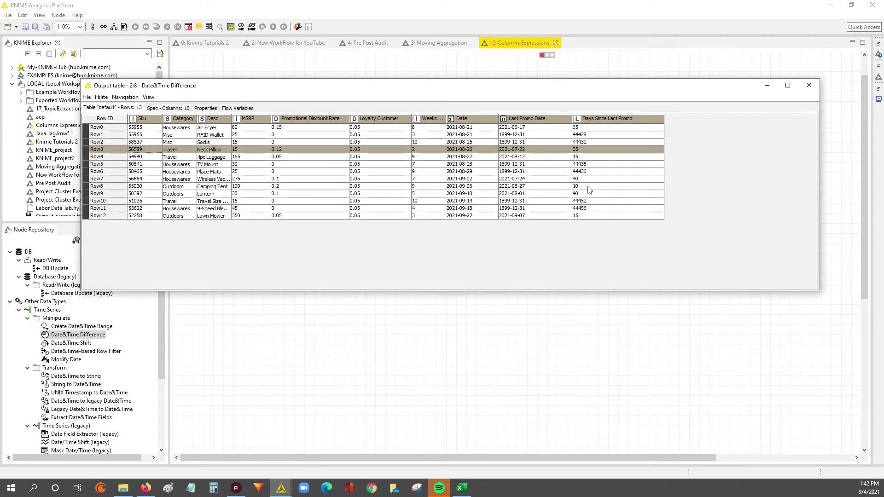
left_click_drag(583, 186, 150, 192)
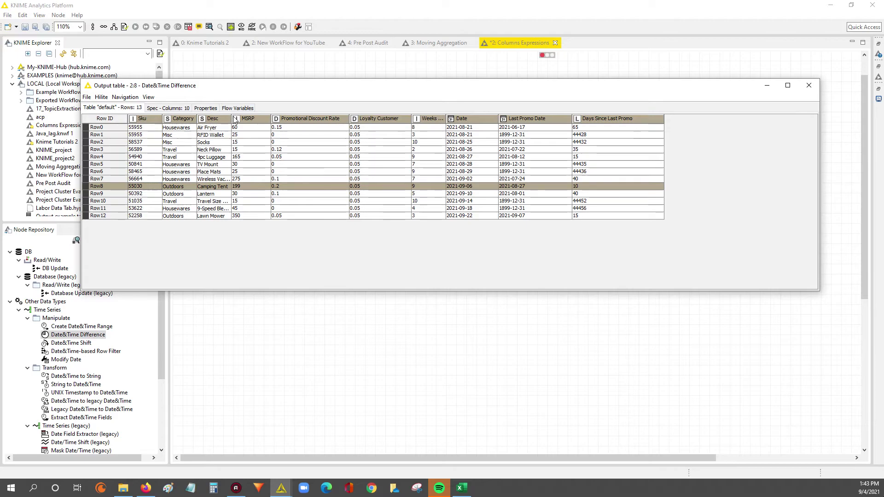
left_click_drag(231, 118, 261, 118)
left_click_drag(140, 186, 655, 185)
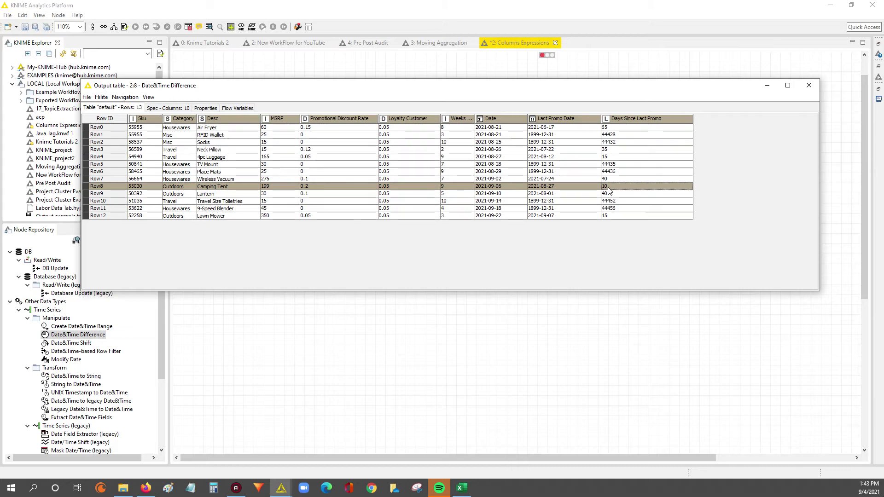
Widen the Weeks of Supply column, then select Row12 from MSRP 350 to Weeks of Supply 3.
left_click_drag(475, 120, 471, 217)
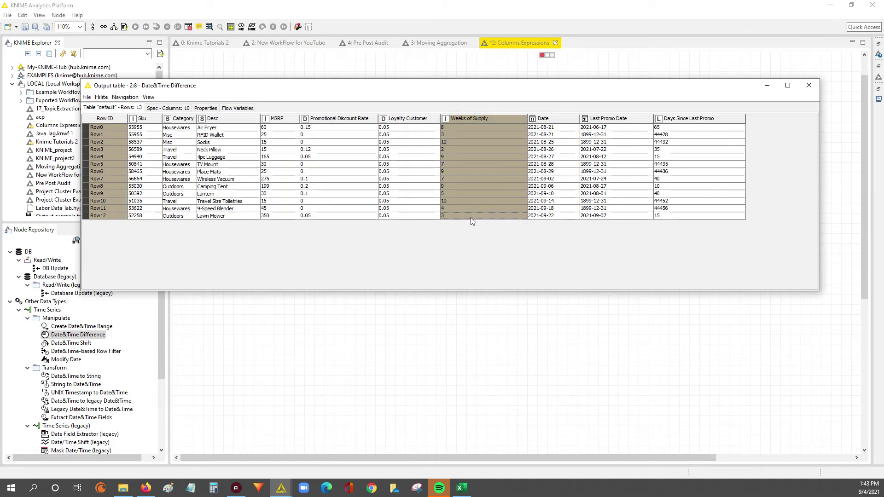
left_click(470, 217)
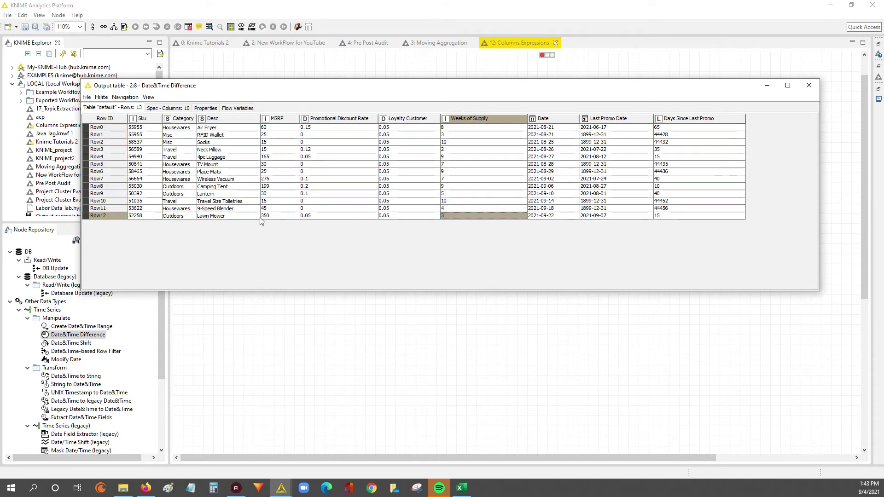
left_click_drag(271, 216, 481, 215)
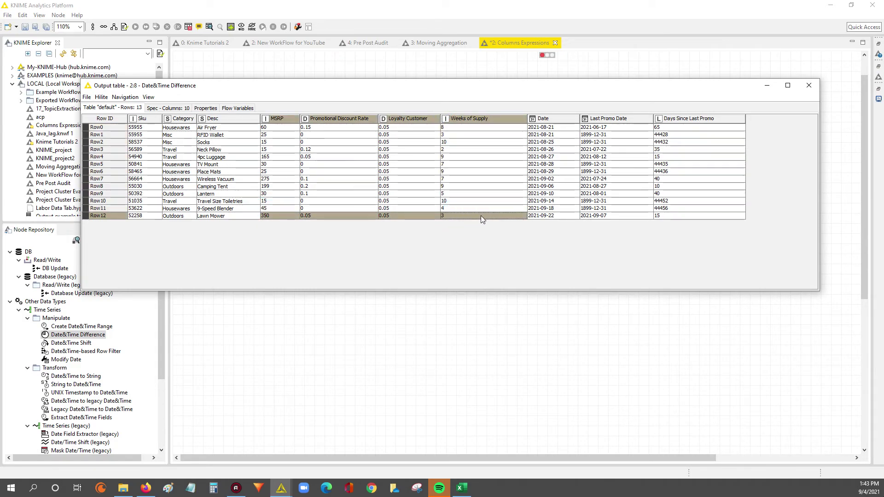
left_click(285, 217)
left_click_drag(284, 218, 501, 215)
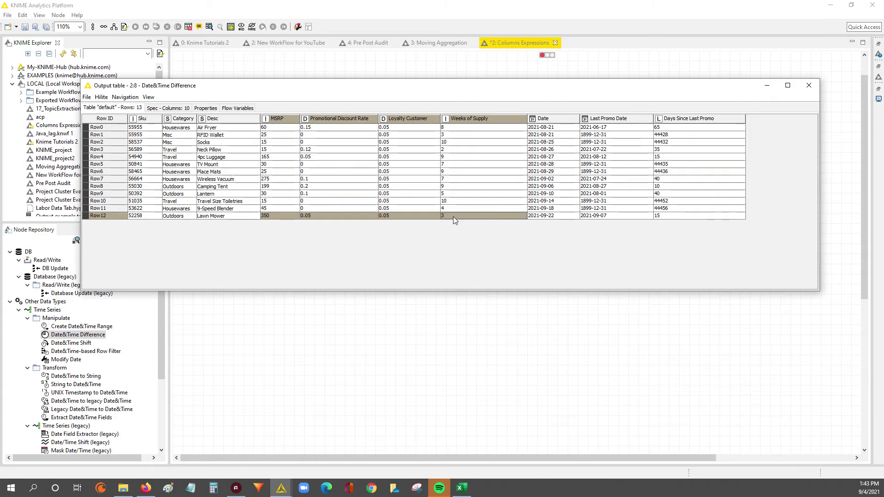
Reselect Row12 cells from MSRP through Loyalty Customer, then shorten the output table window.
left_click_drag(278, 215, 461, 217)
left_click(466, 218)
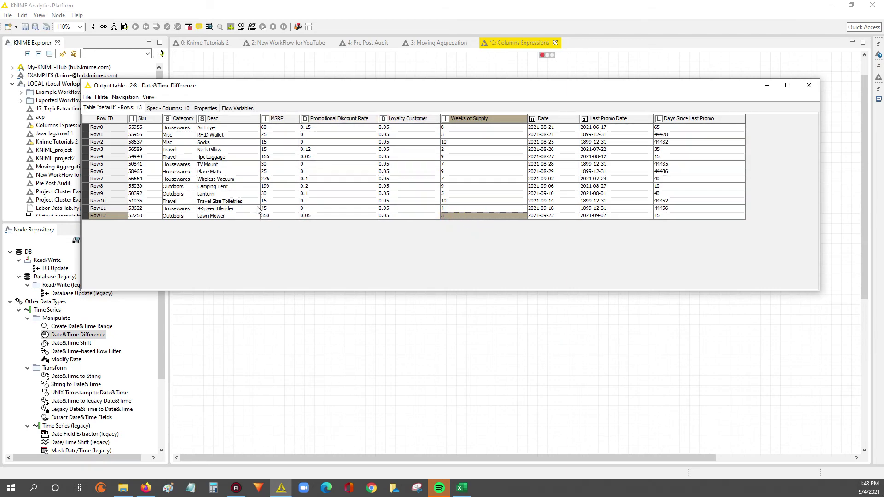
left_click_drag(273, 216, 481, 220)
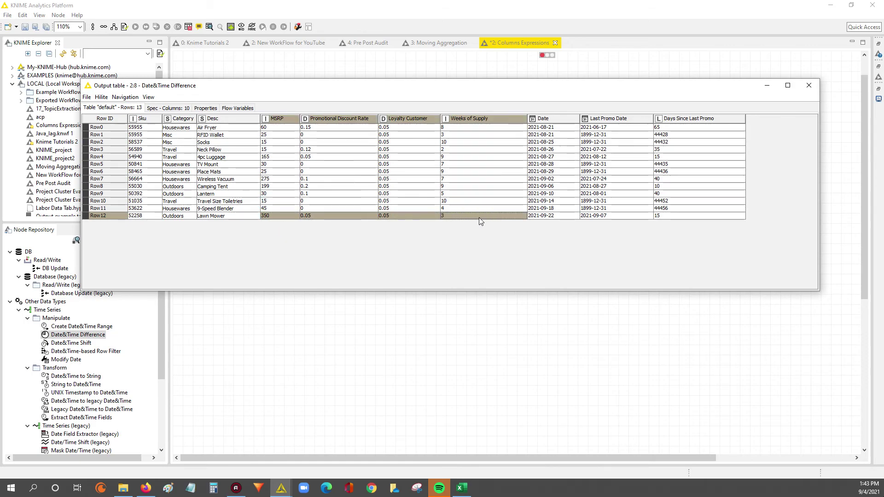
left_click(279, 216)
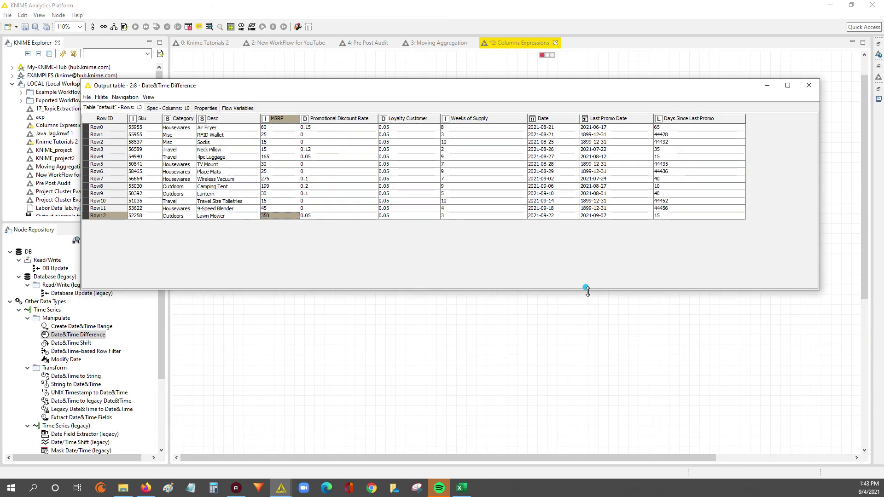
left_click_drag(584, 290, 584, 234)
Move the output table window down below the Excel Reader, Modify Time and Date&Time Difference nodes.
mouse_move(419, 90)
left_mouse_down()
mouse_move(406, 266)
mouse_move(390, 272)
left_mouse_up()
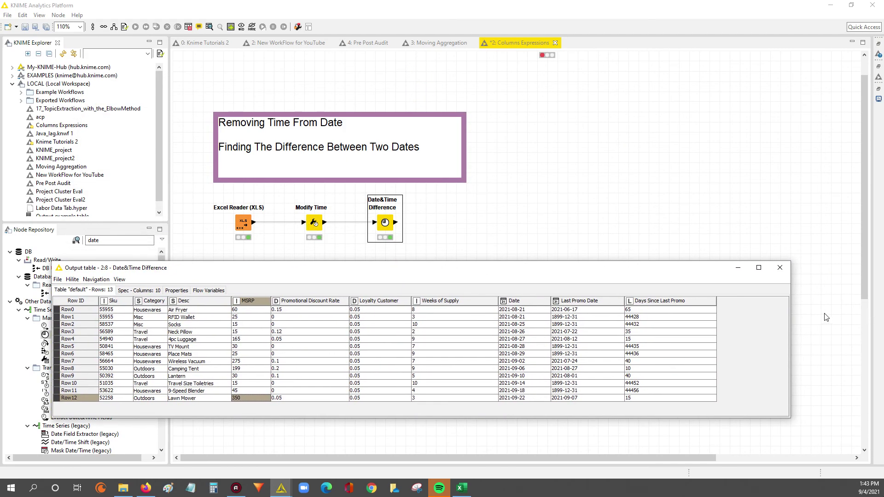